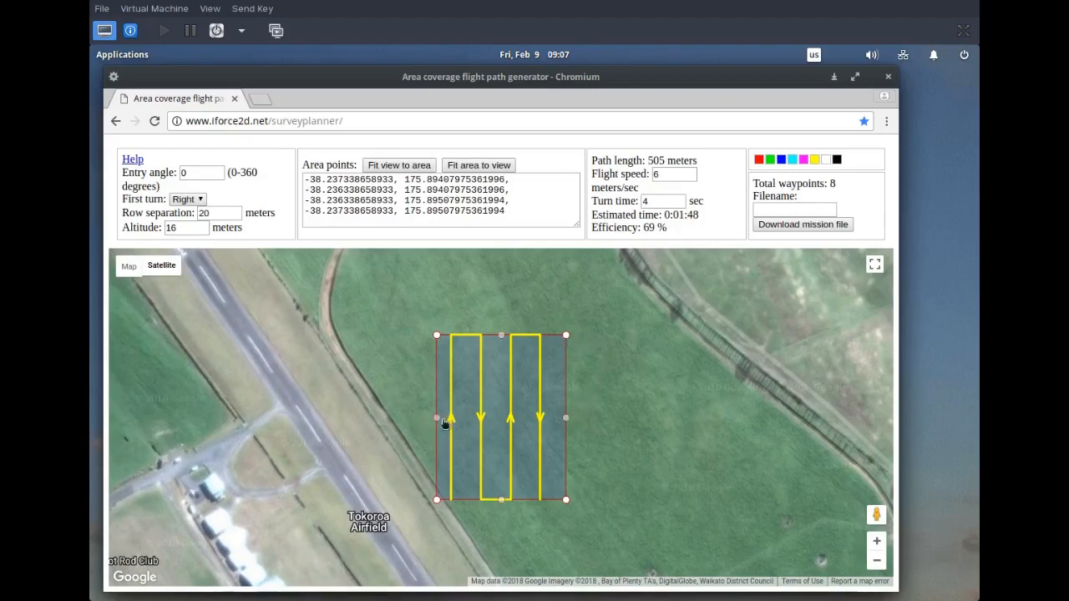
# - Reshape the survey polygon by pulling its west edge out to the runway and adding bulging vertices on the northwest side
pyautogui.moveTo(436, 418); pyautogui.dragTo(315, 399)
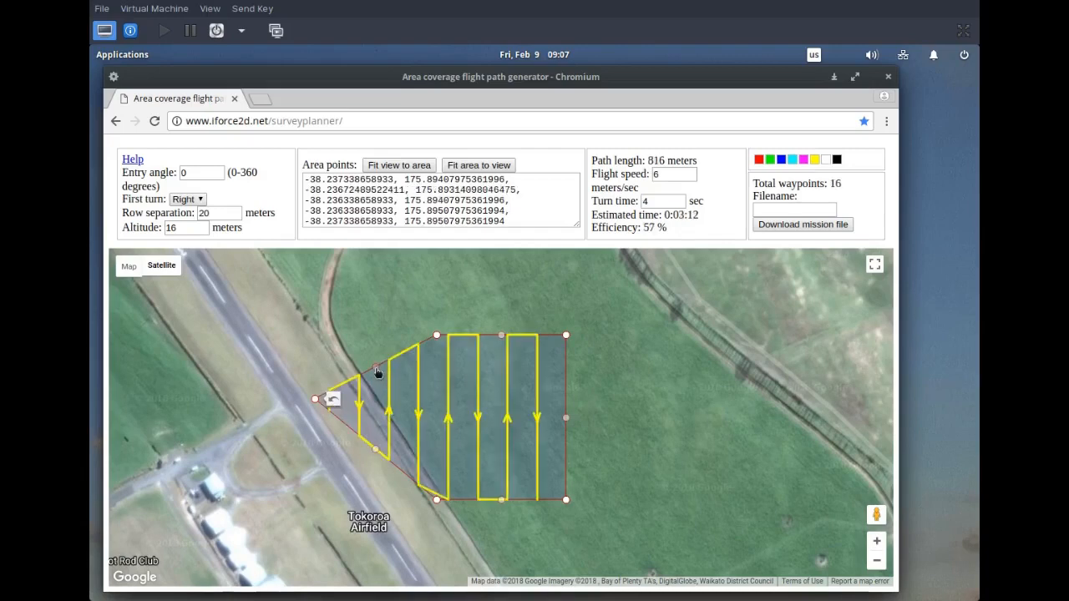
pyautogui.moveTo(372, 359); pyautogui.dragTo(430, 297)
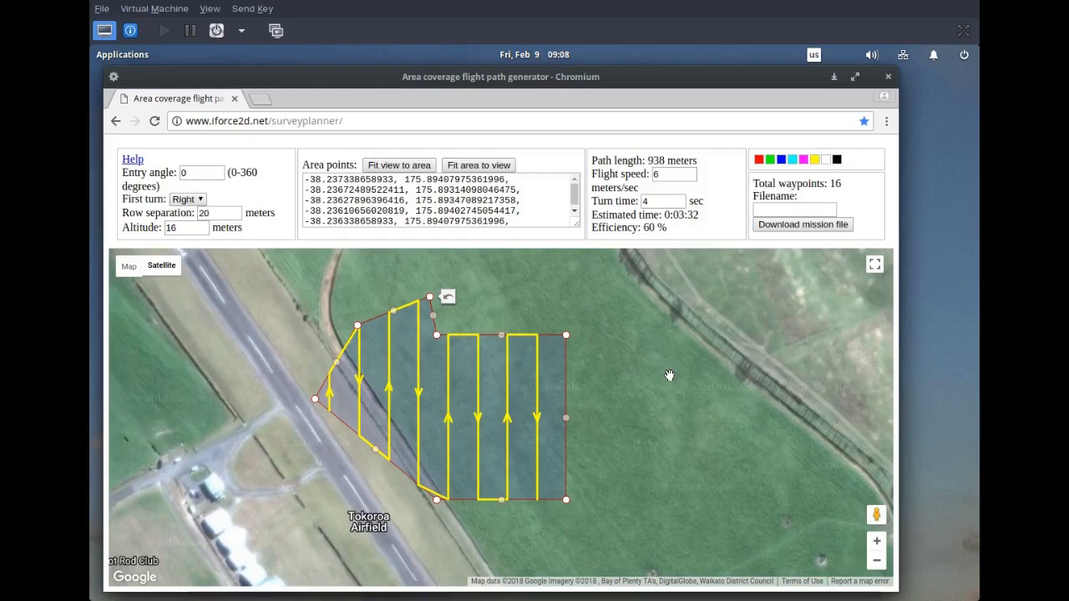
# - Switch to the terminal and copy the five latitude/longitude lines of tokoroa.txt
pyautogui.hotkey('alt', 'Tab')
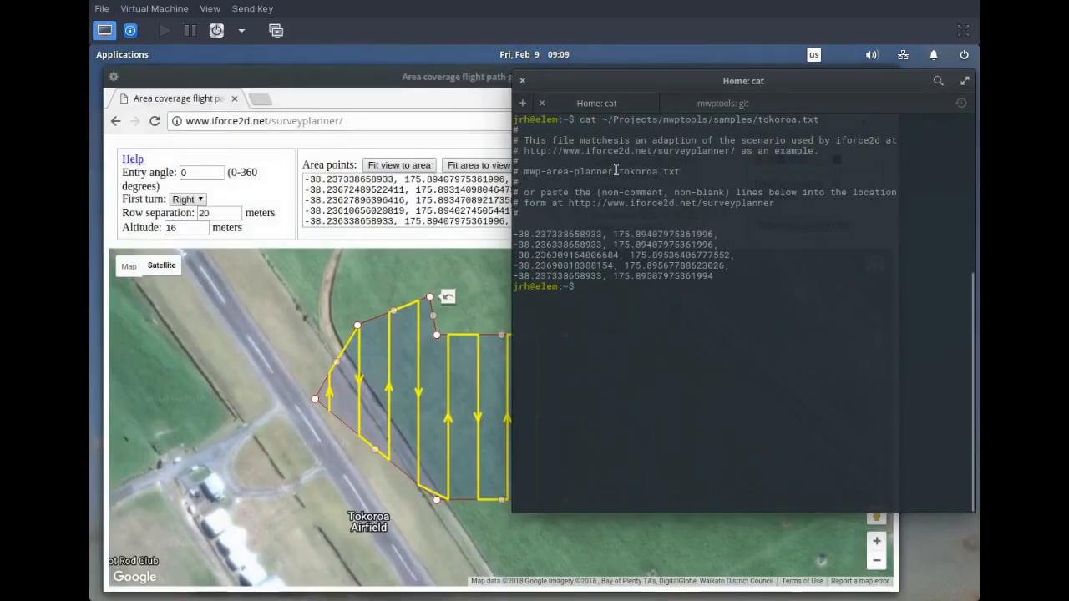
pyautogui.moveTo(714, 277); pyautogui.dragTo(516, 233)
pyautogui.rightClick(582, 243)
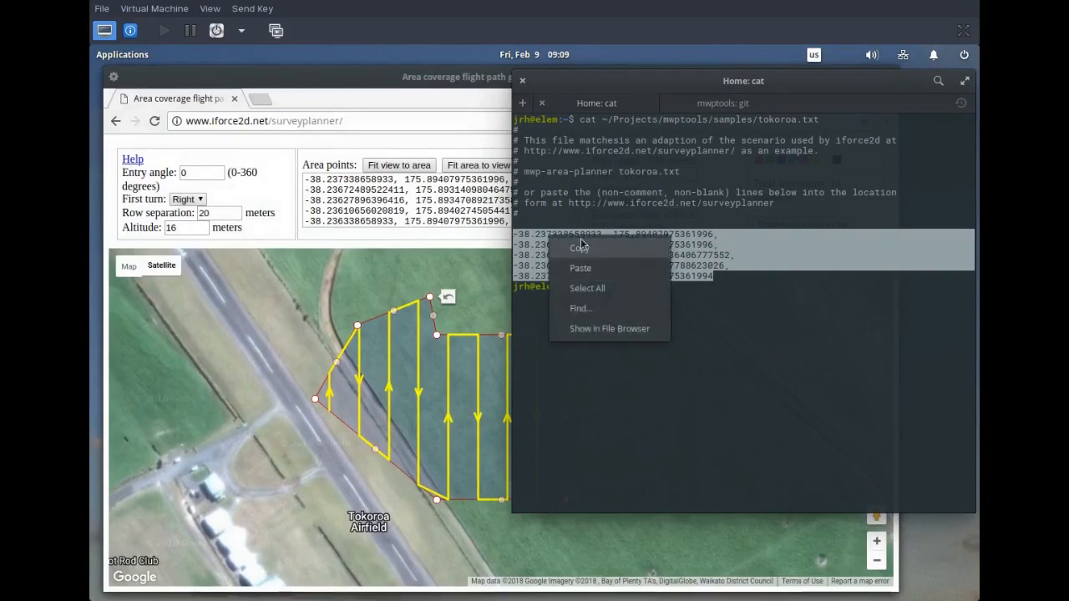
pyautogui.click(621, 252)
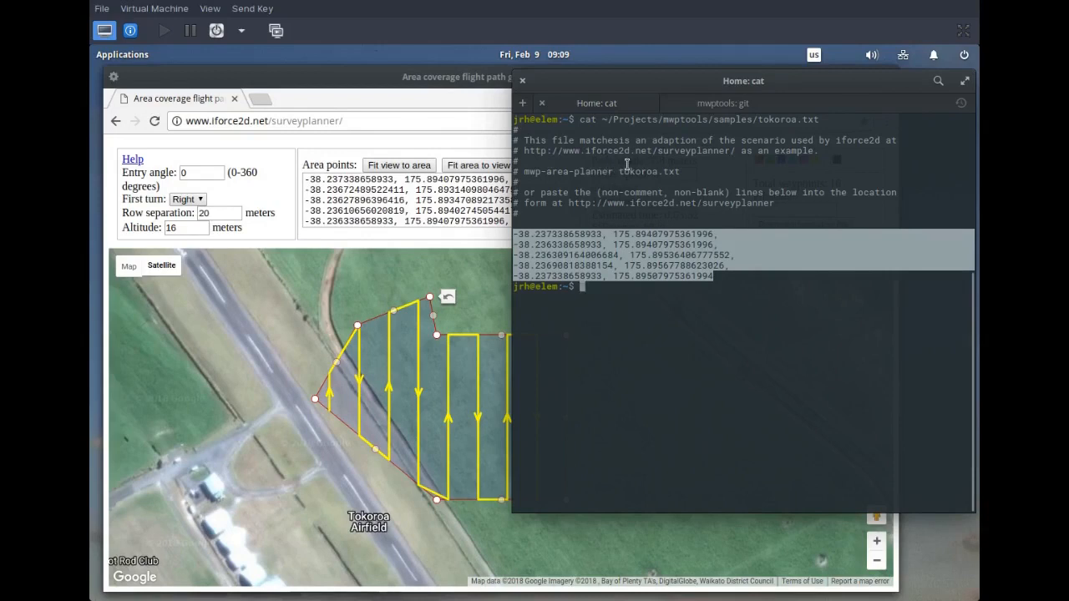
# - Return to the Chromium flight path generator and replace all its area points with the copied Tokoroa coordinates
pyautogui.click(364, 84)
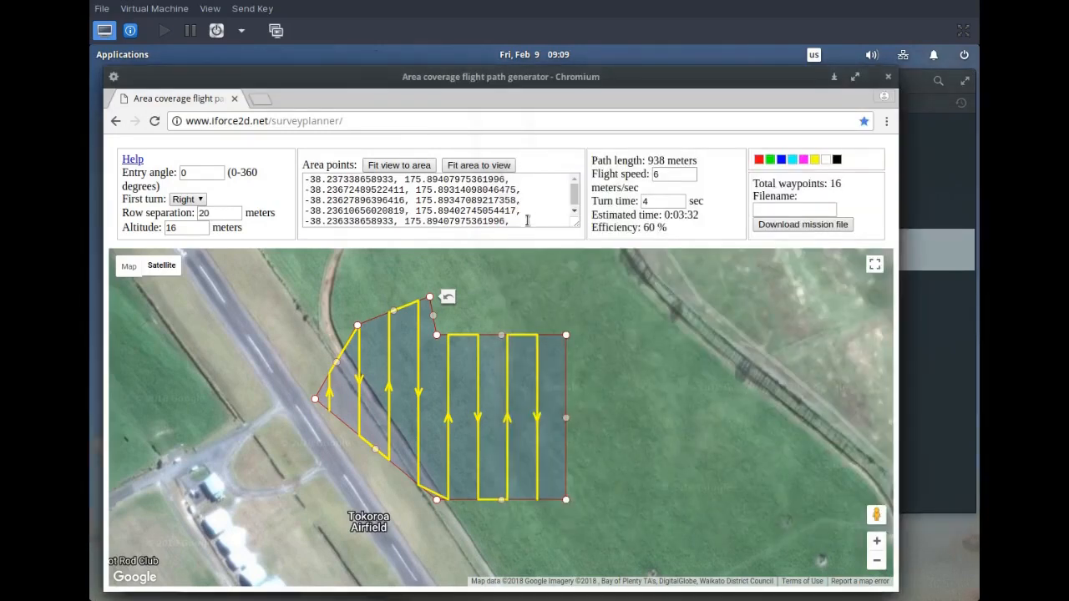
pyautogui.click(306, 181)
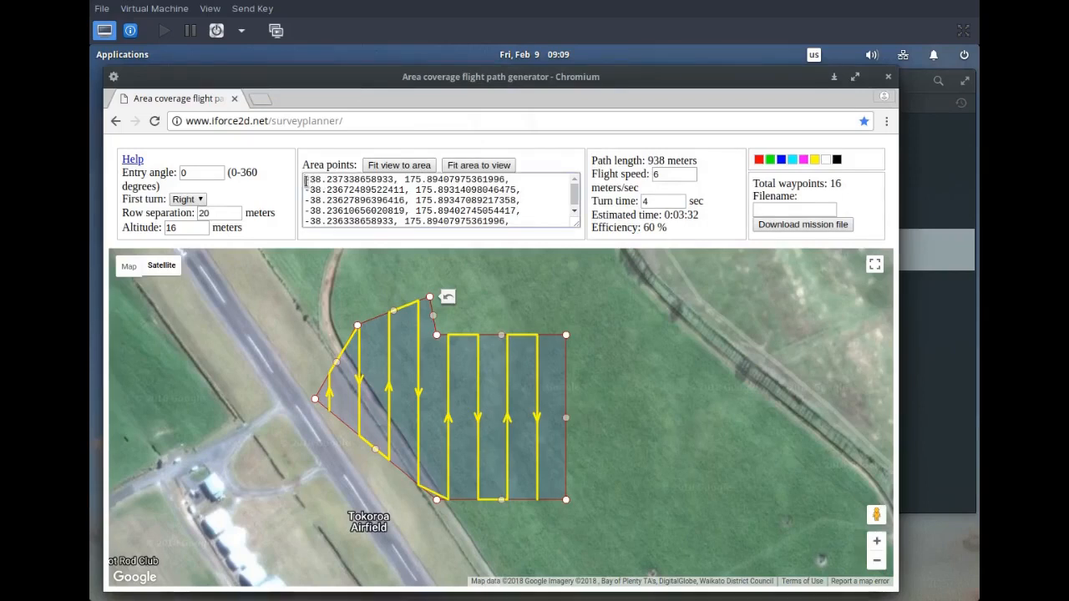
pyautogui.moveTo(306, 181); pyautogui.dragTo(535, 233)
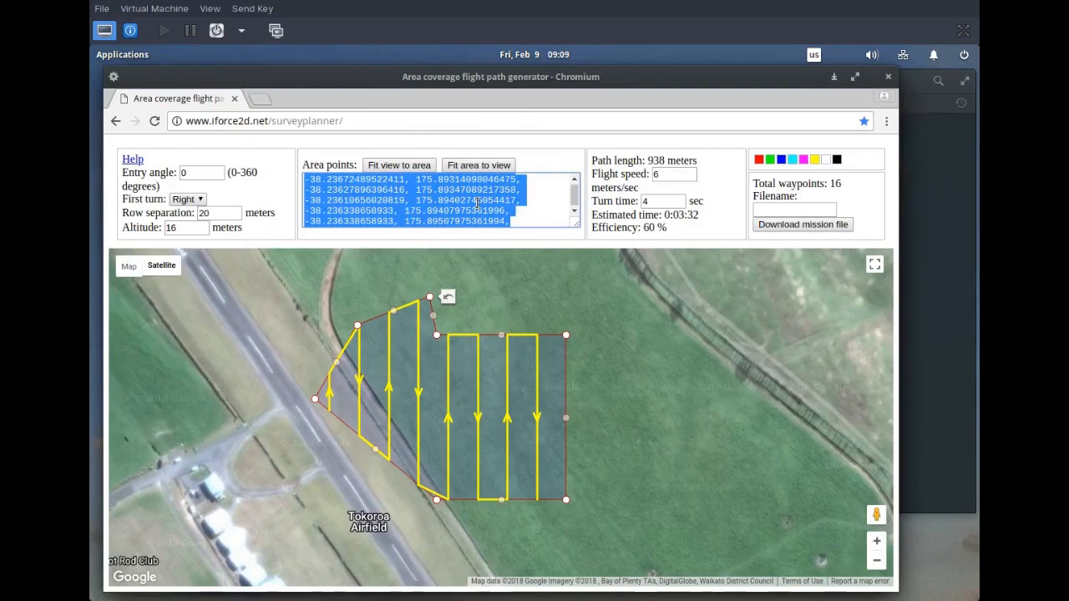
pyautogui.hotkey('ctrl', 'v')
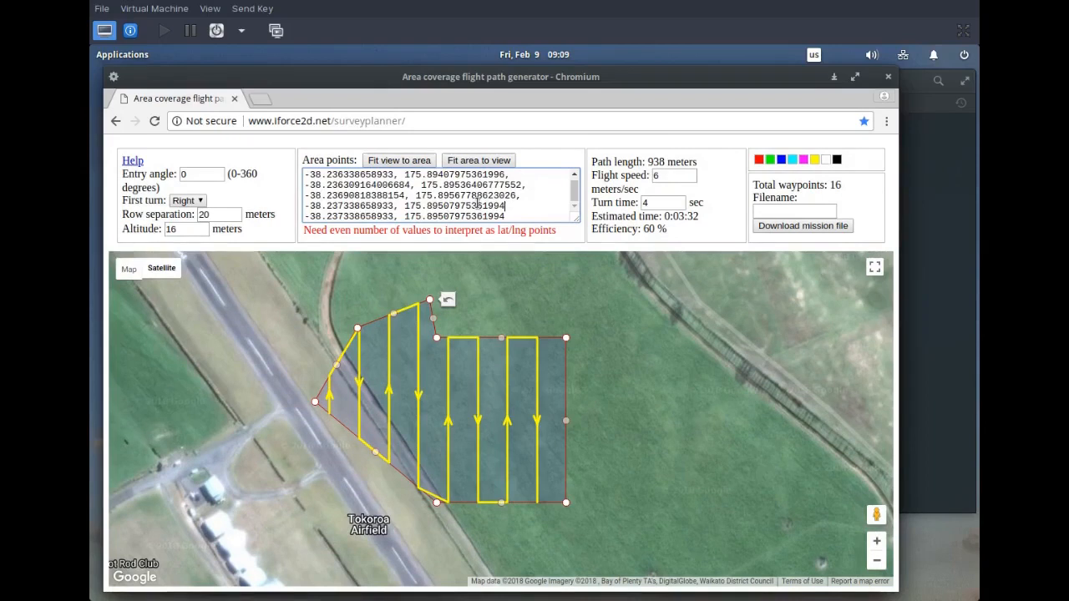
pyautogui.moveTo(532, 221); pyautogui.dragTo(301, 175)
pyautogui.hotkey('ctrl', 'c')
pyautogui.press('BackSpace')
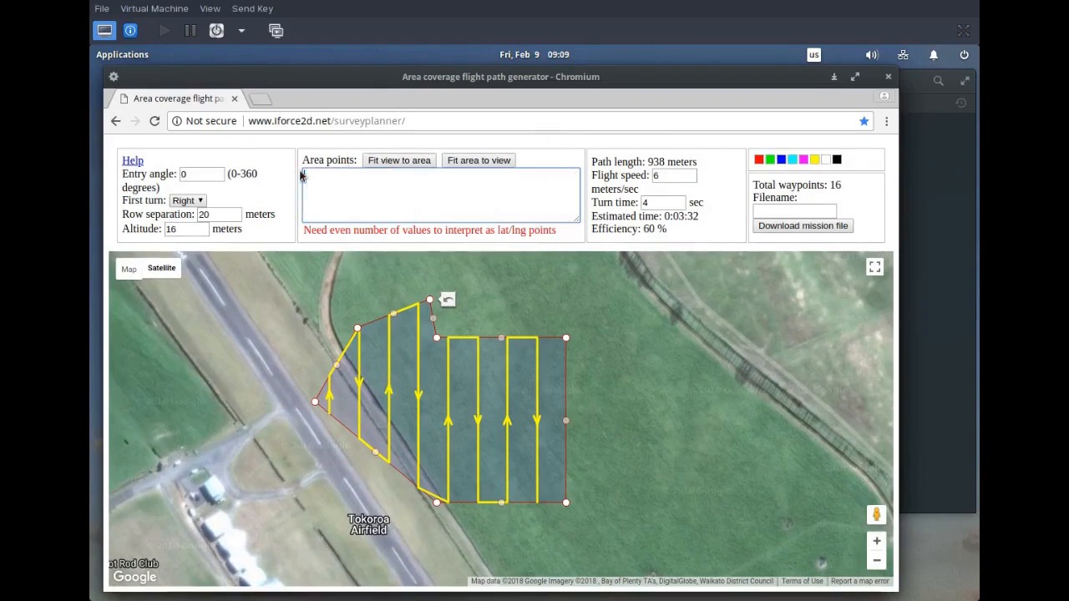
pyautogui.hotkey('ctrl', 'v')
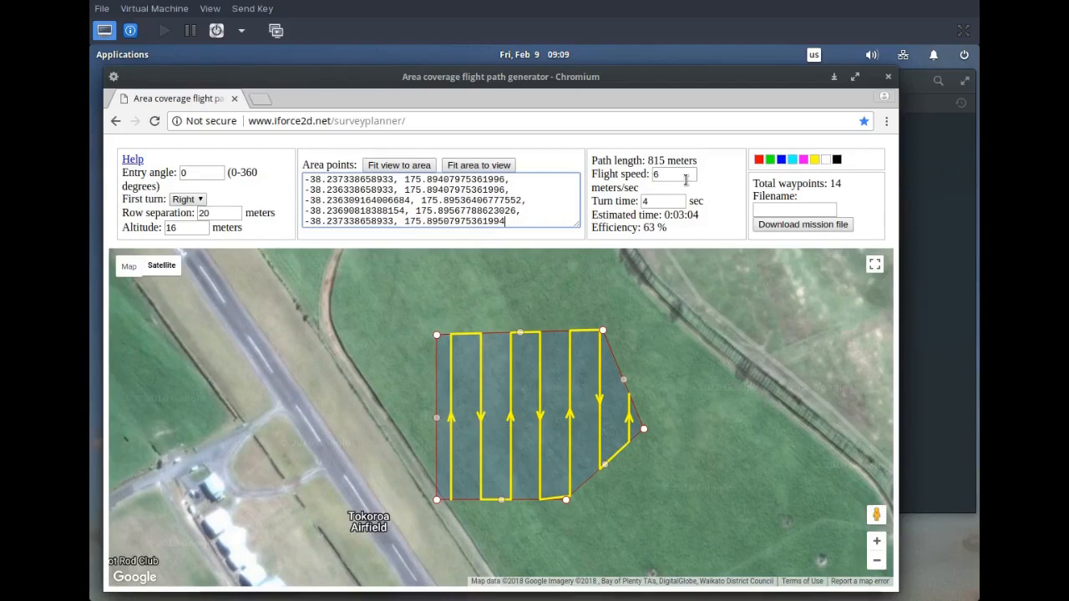
# - Set the flight speed to 4.5 meters/sec and the turn time to 3 sec
pyautogui.click(656, 174)
pyautogui.moveTo(656, 174); pyautogui.dragTo(649, 174)
pyautogui.write('4.5')
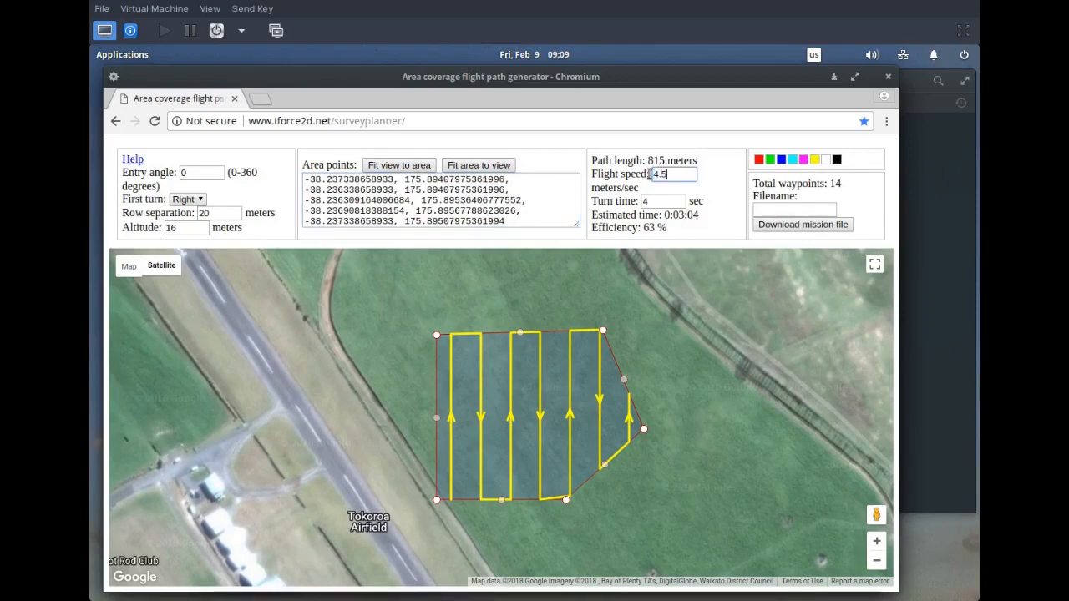
pyautogui.press('Tab')
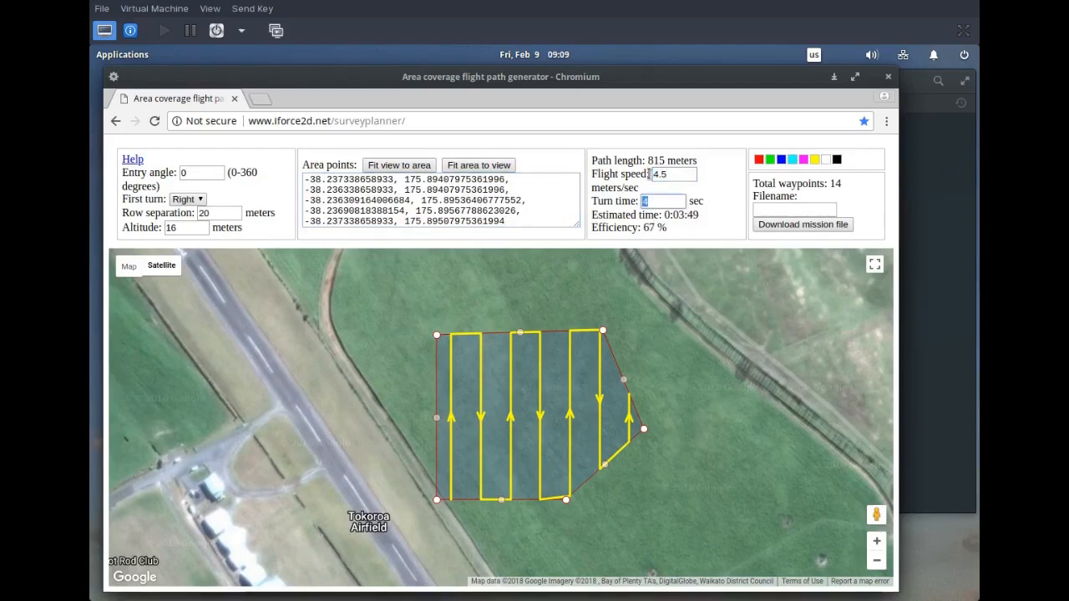
pyautogui.write('3')
pyautogui.press('Tab')
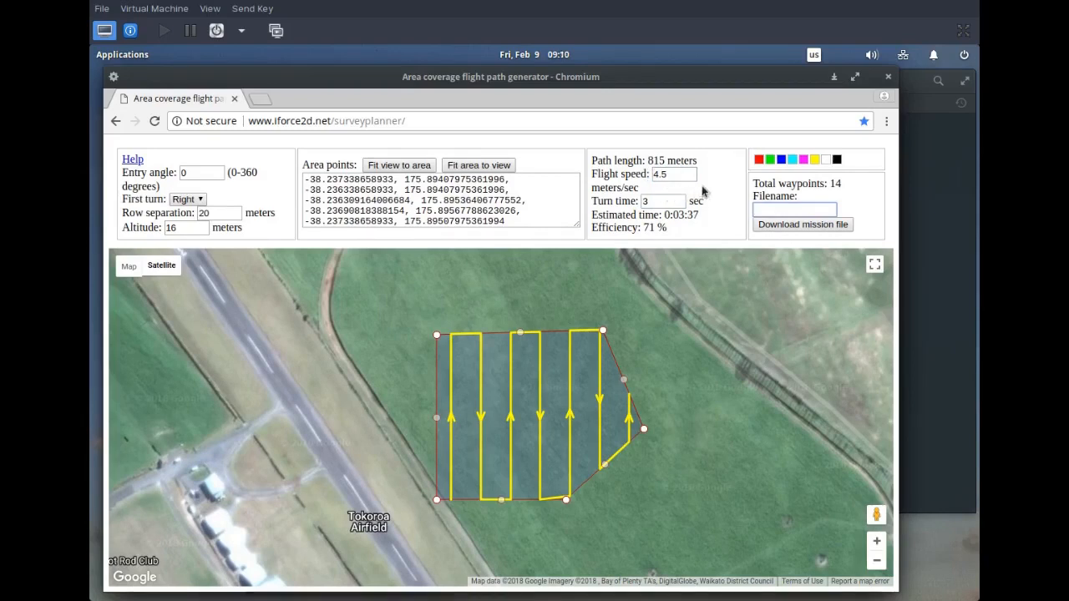
# - Launch the mwp area planner application
pyautogui.click(124, 59)
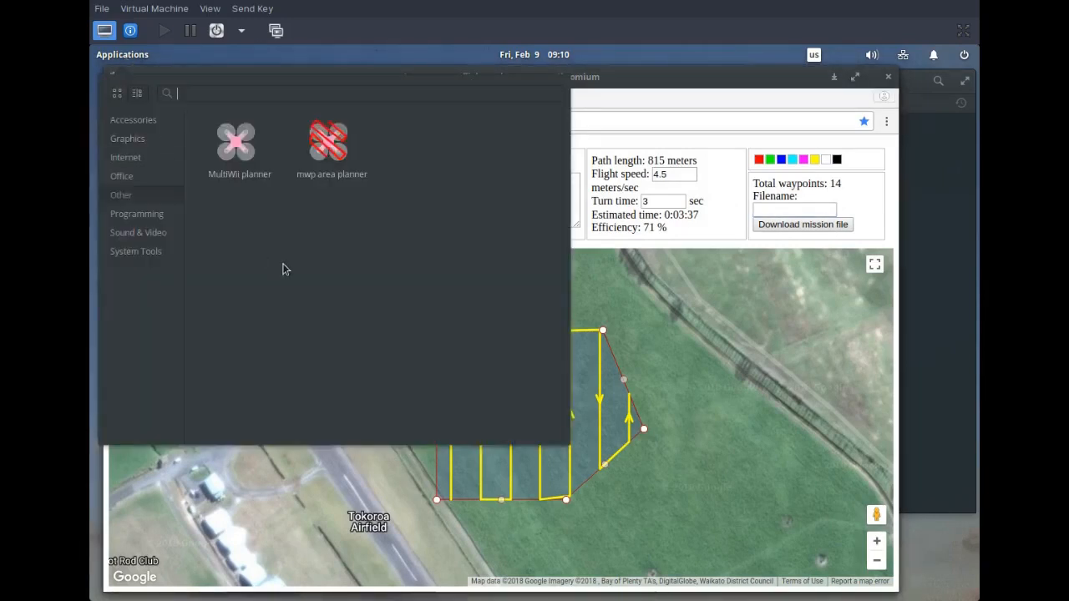
pyautogui.click(334, 143)
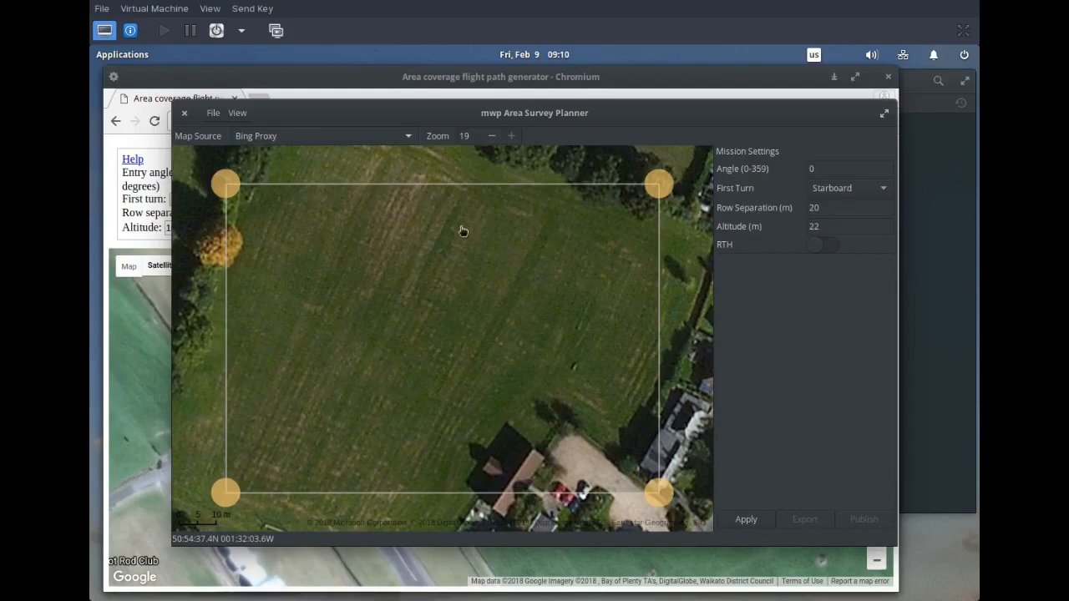
# - Move the survey area's two western corners to fit the field and insert a vertex on the northern edge
pyautogui.moveTo(226, 183); pyautogui.dragTo(267, 164)
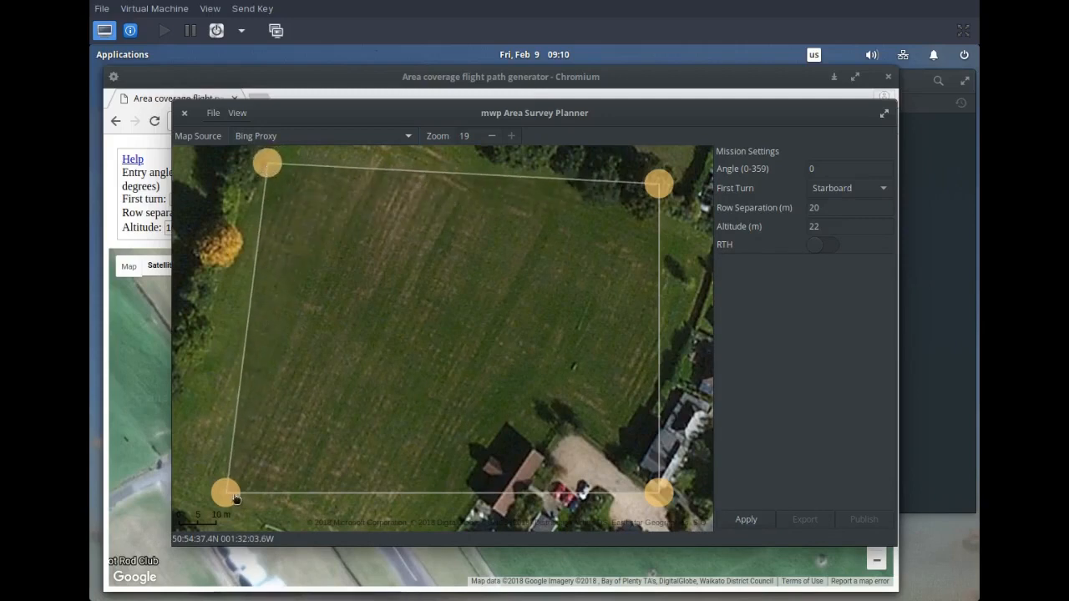
pyautogui.moveTo(227, 494); pyautogui.dragTo(201, 493)
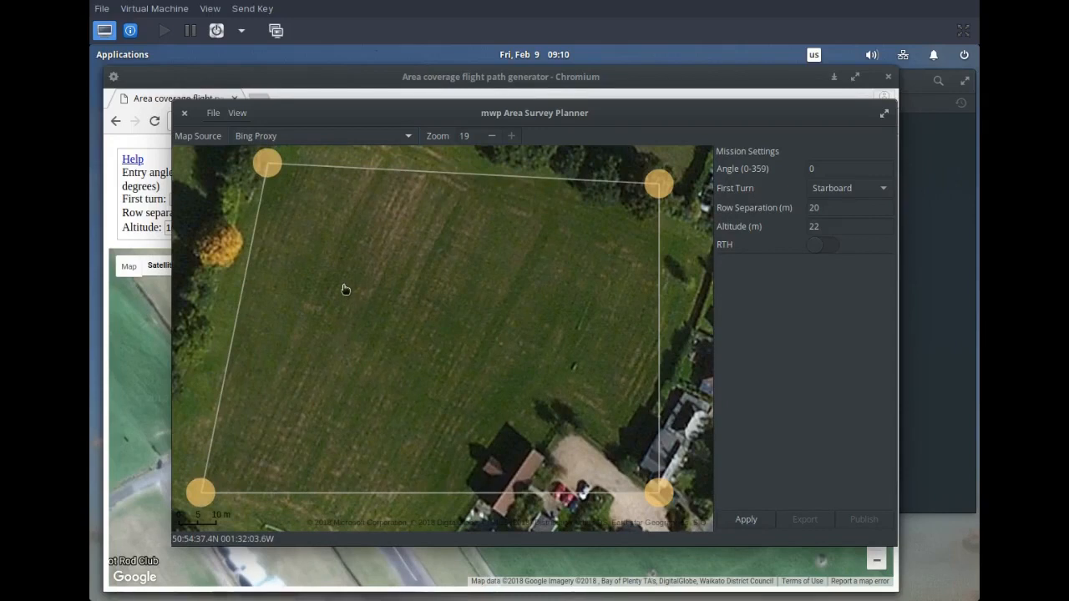
pyautogui.rightClick(267, 162)
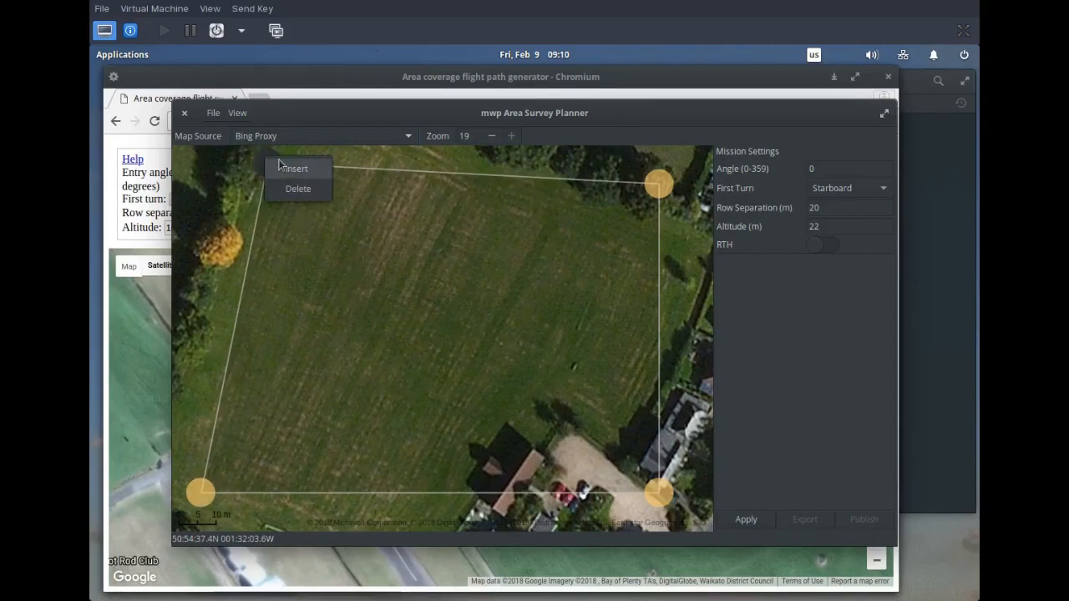
pyautogui.click(297, 173)
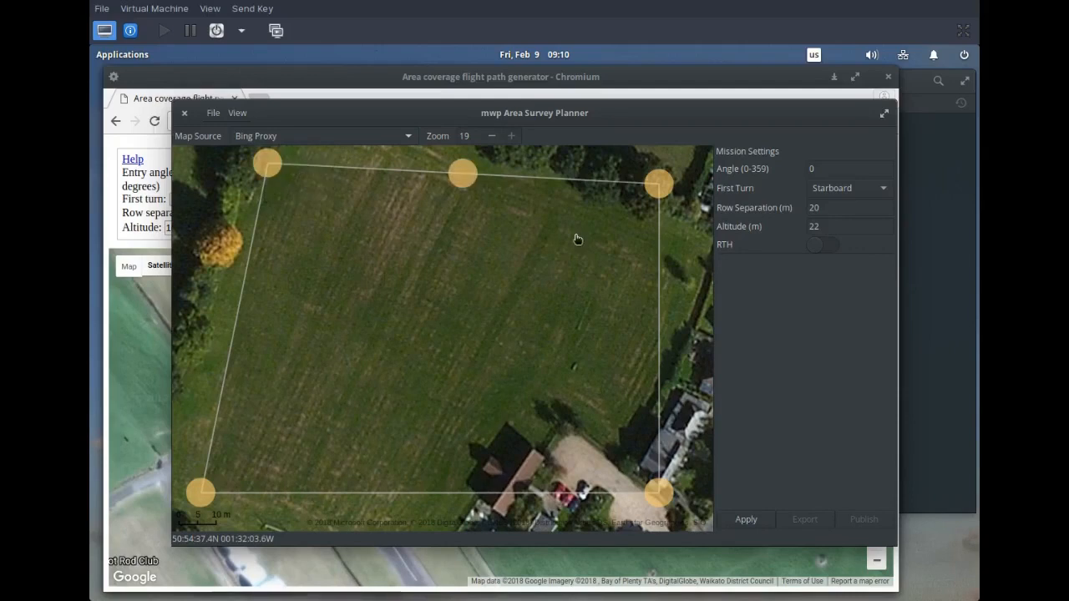
# - Delete the northeast corner and the inserted northern vertex, and try to delete the northwest corner too
pyautogui.rightClick(665, 189)
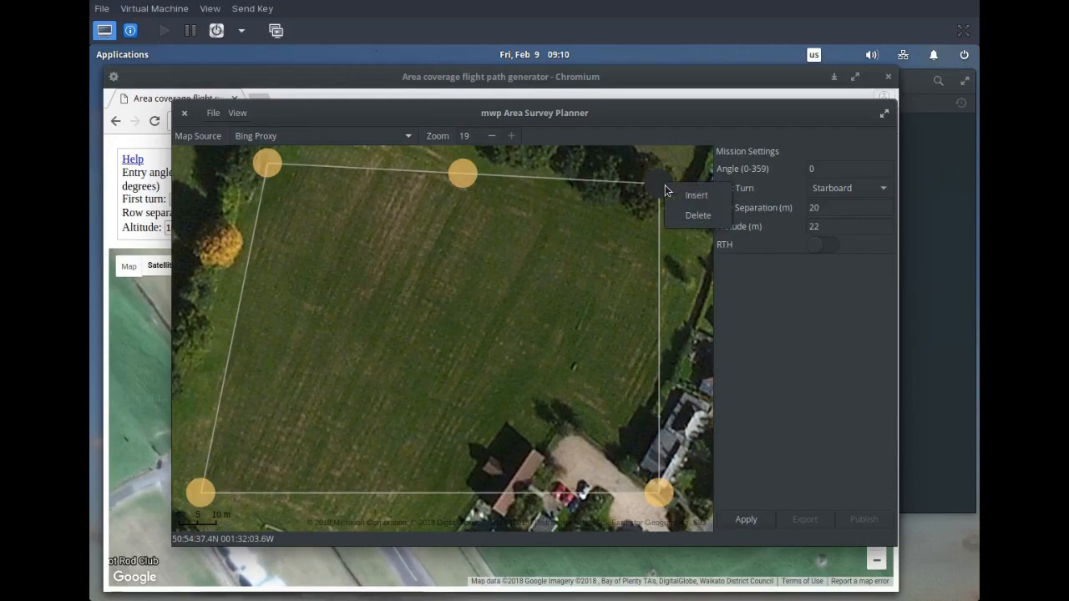
pyautogui.click(699, 214)
pyautogui.rightClick(460, 177)
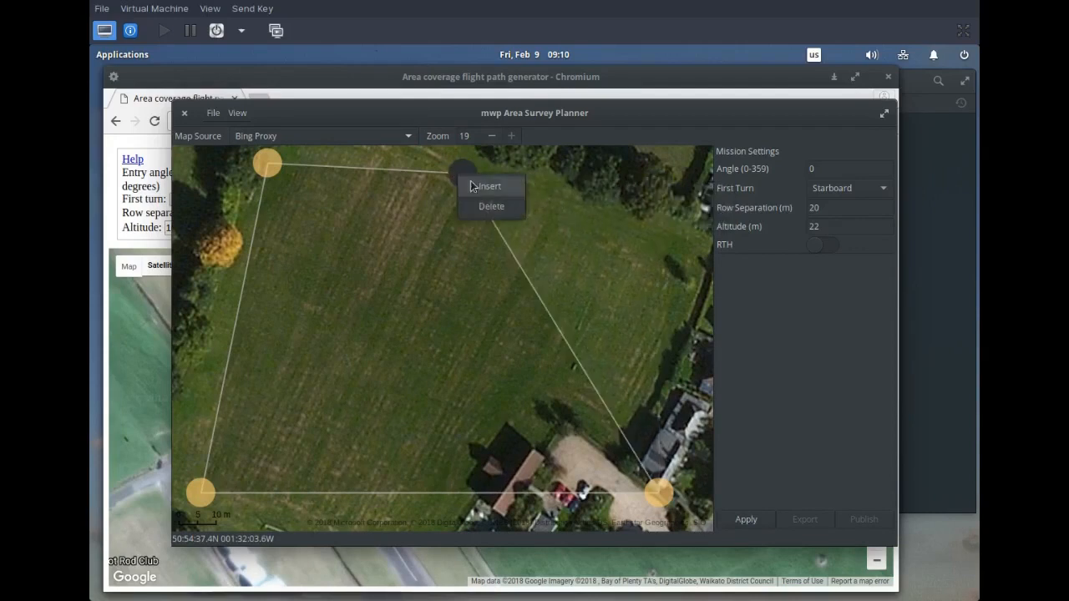
pyautogui.click(504, 208)
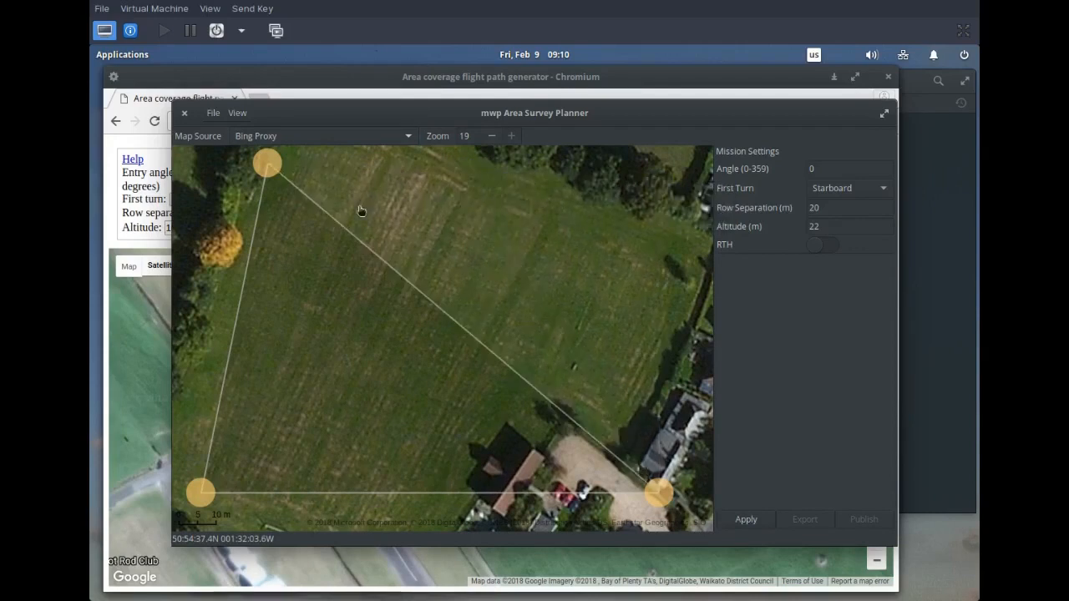
pyautogui.rightClick(271, 166)
pyautogui.click(304, 194)
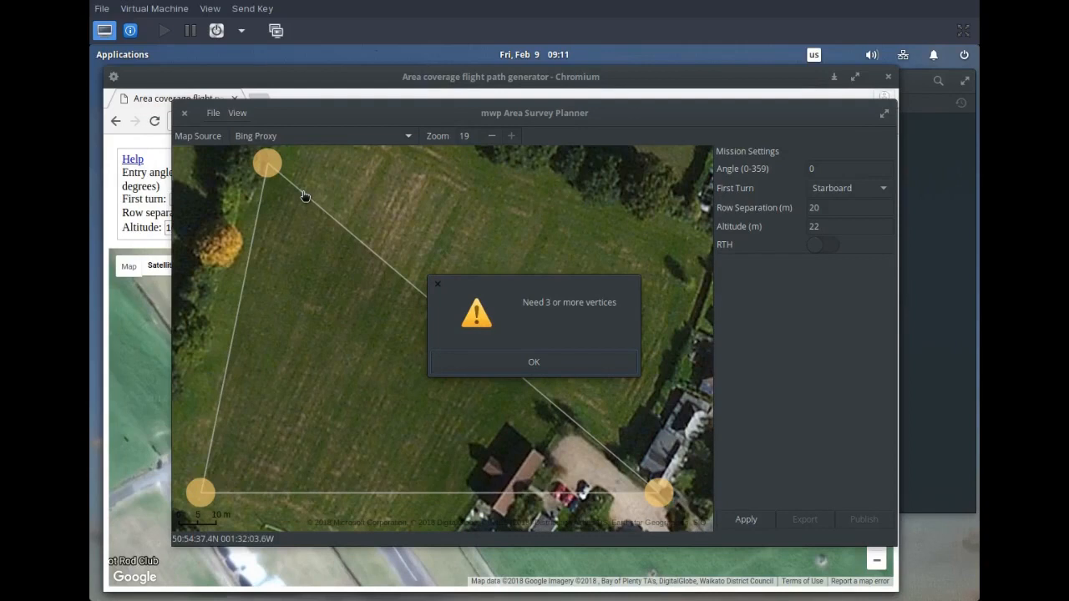
pyautogui.press('Return')
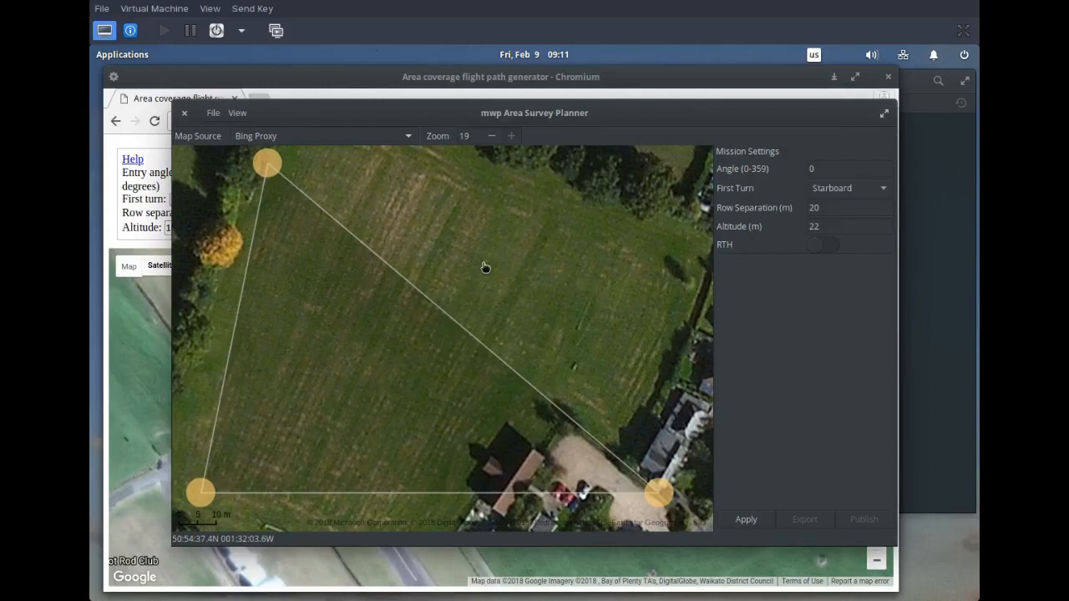
# - Open the area file tokoroa.txt from the mwp-logs folder
pyautogui.click(210, 116)
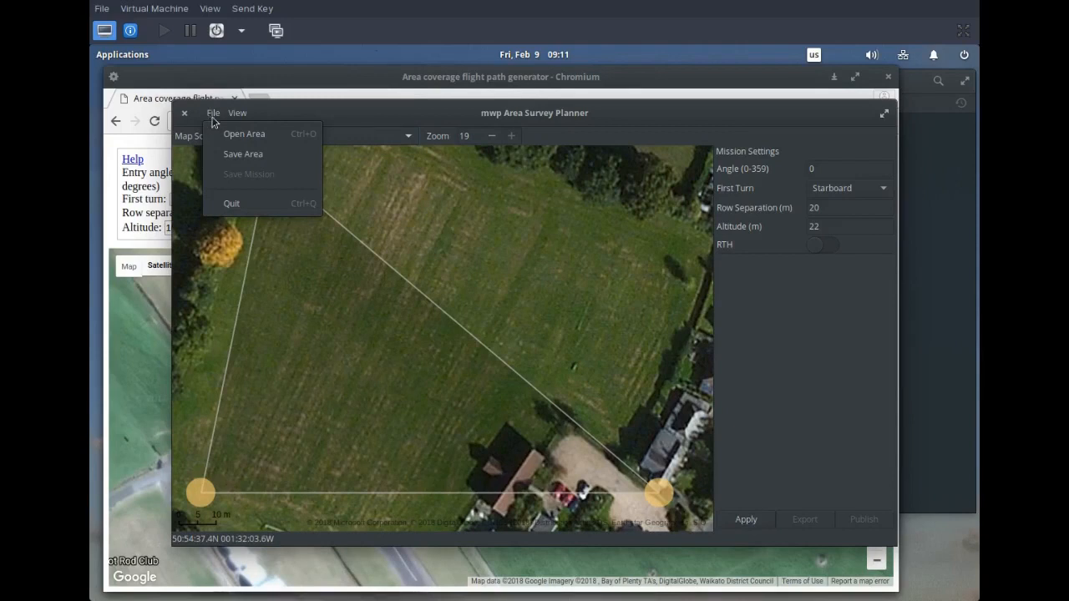
pyautogui.click(264, 139)
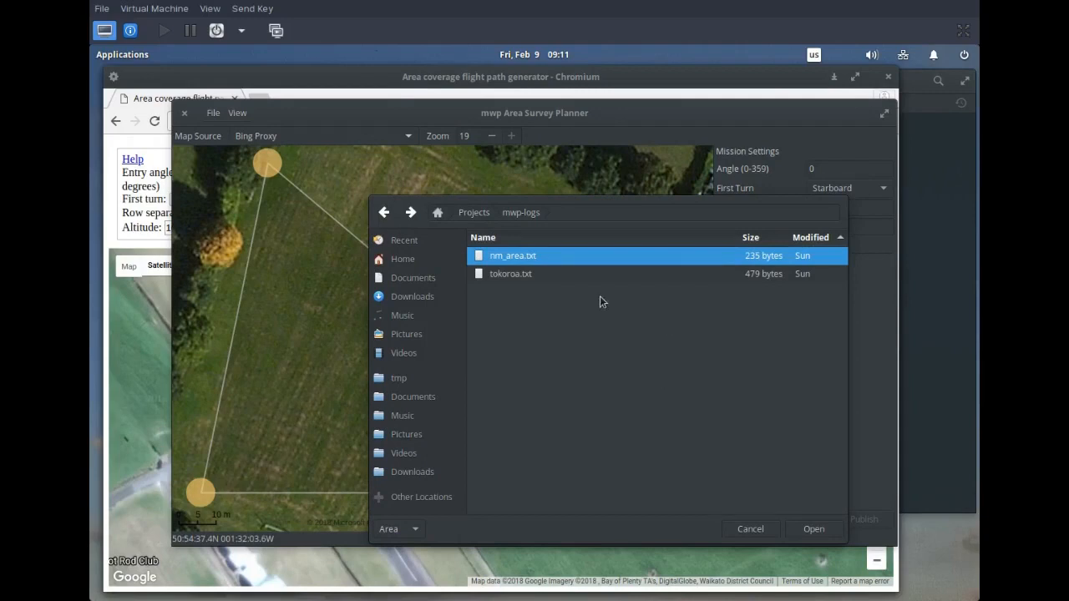
pyautogui.click(525, 273)
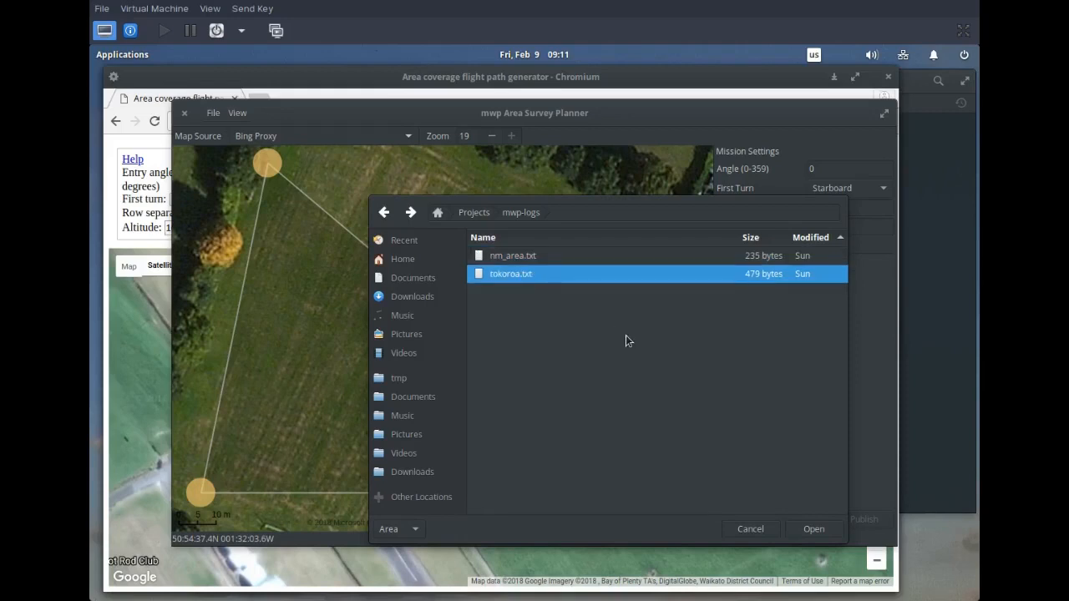
pyautogui.click(823, 532)
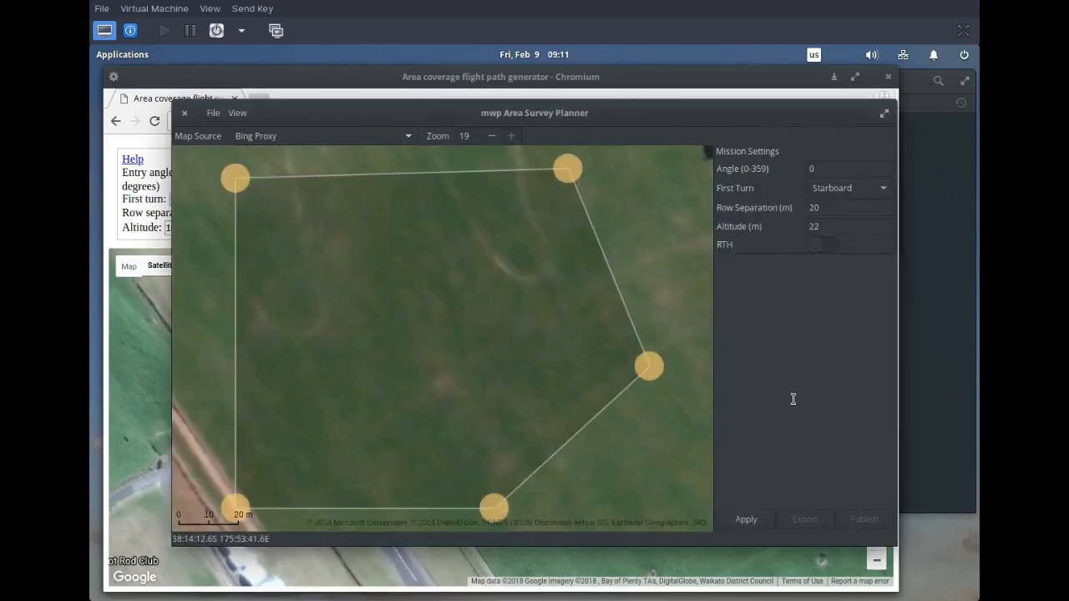
# - Generate the survey mission for the Tokoroa area with the current settings and maximize the planner window
pyautogui.moveTo(589, 115); pyautogui.dragTo(633, 86)
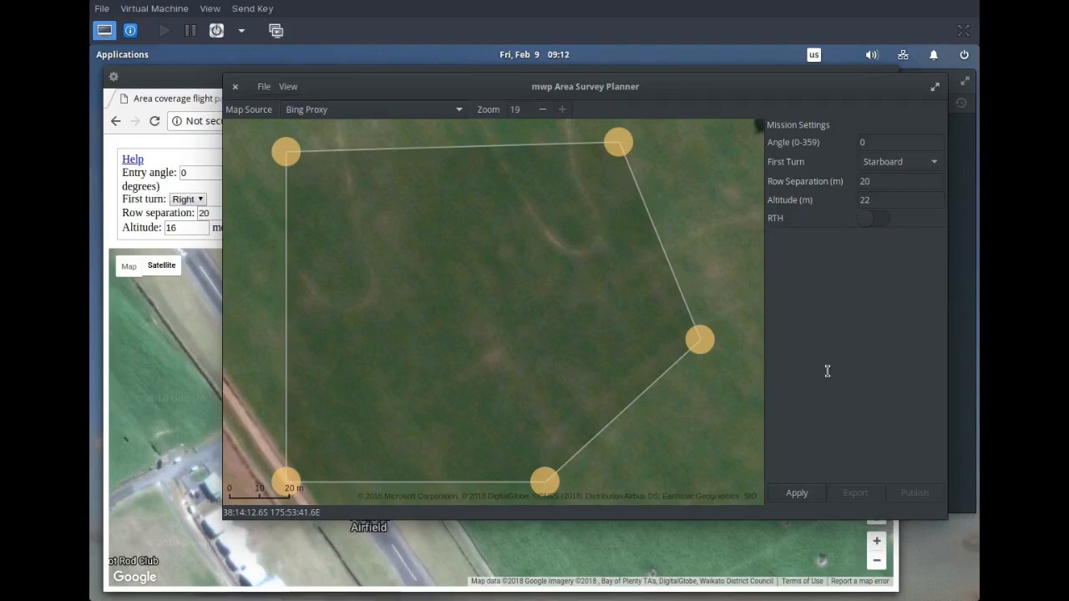
pyautogui.click(809, 493)
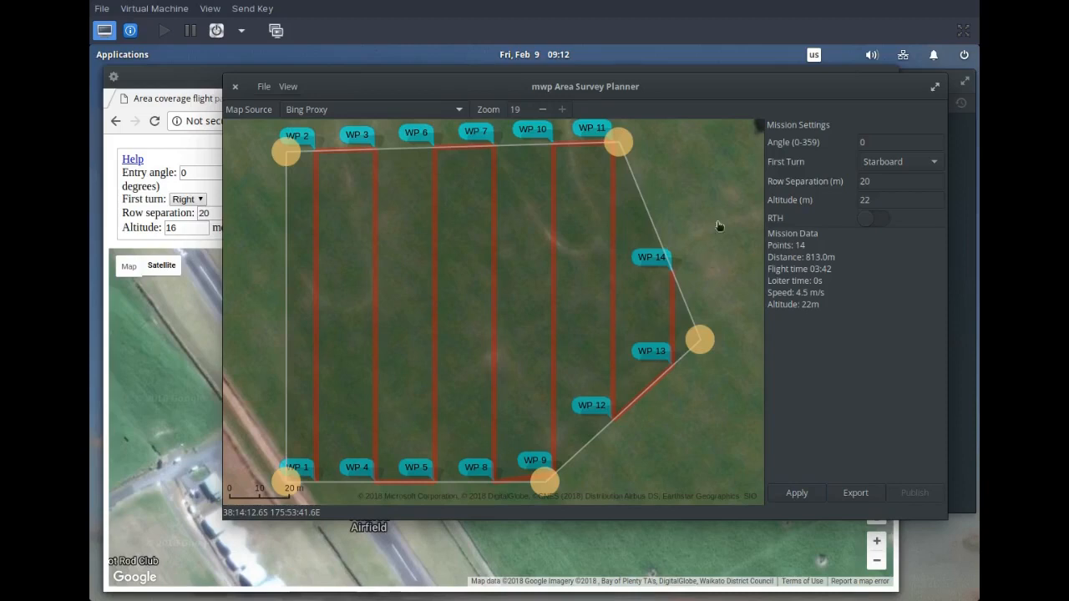
pyautogui.moveTo(637, 87); pyautogui.dragTo(962, 410)
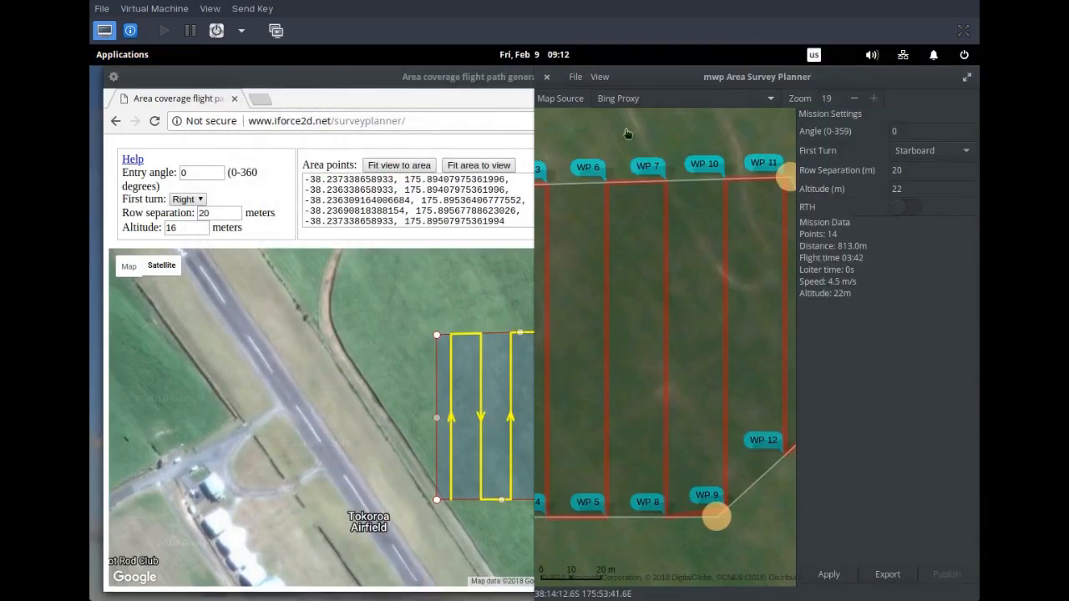
pyautogui.moveTo(661, 84); pyautogui.dragTo(489, 41)
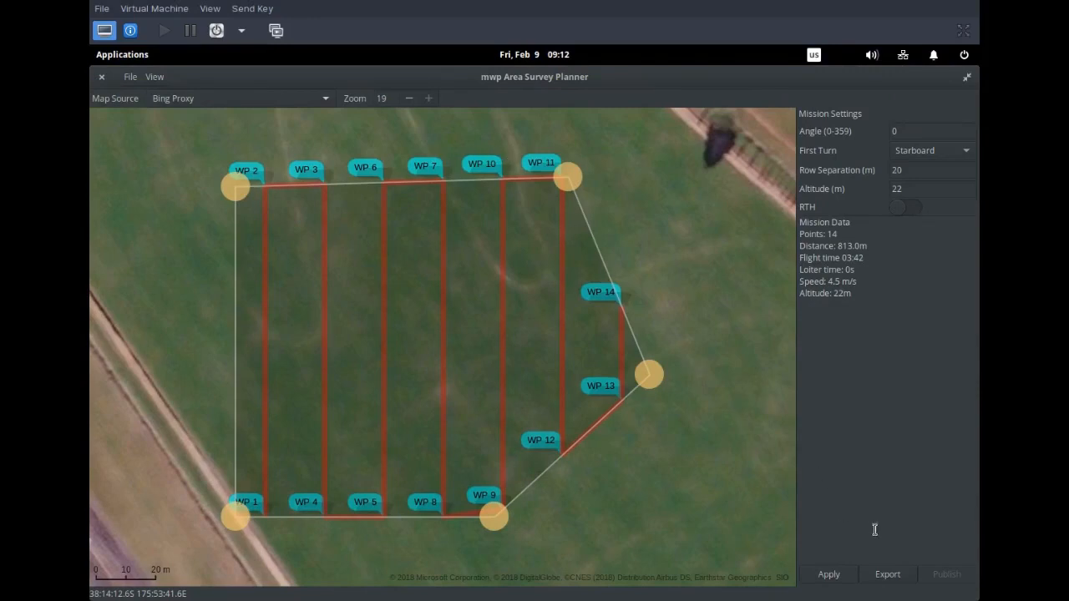
# - View the mission export dialog and close it without saving a file
pyautogui.click(888, 574)
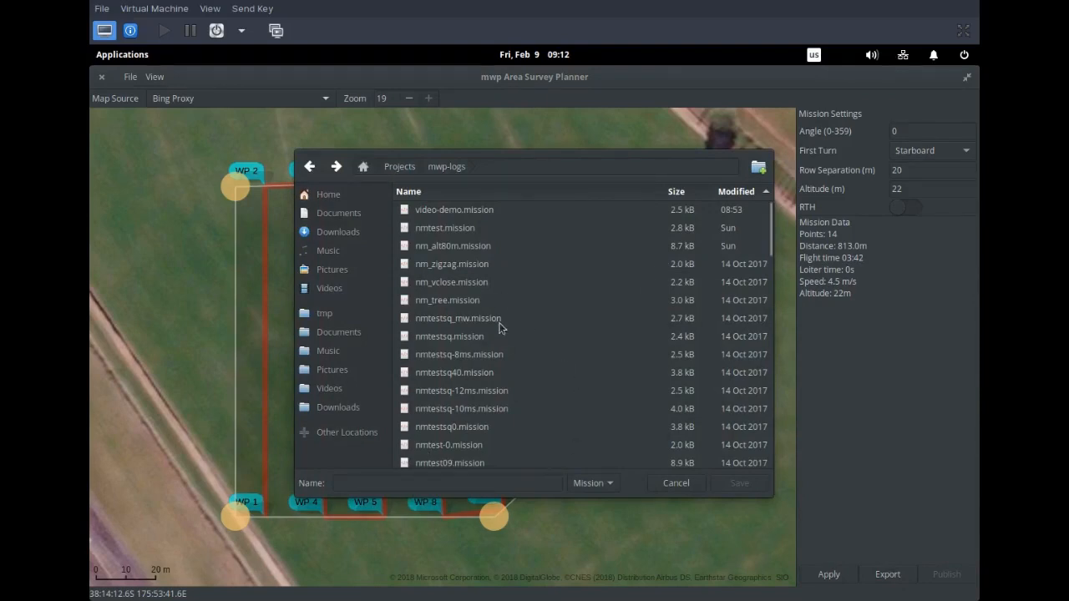
pyautogui.click(675, 483)
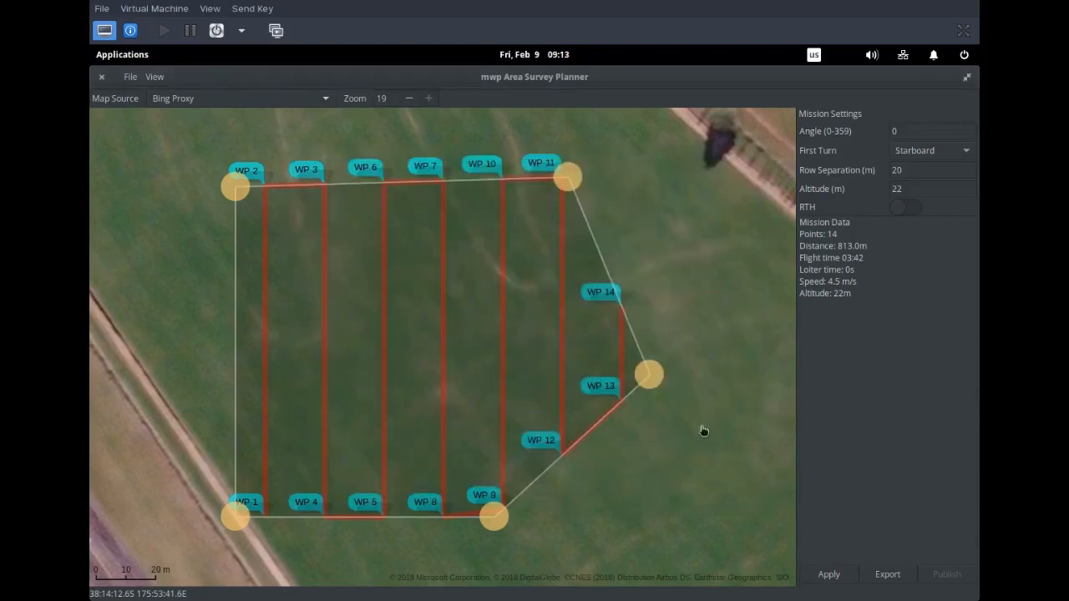
# - Move the map to the default location and reset the survey area to a fresh rectangle there
pyautogui.click(134, 77)
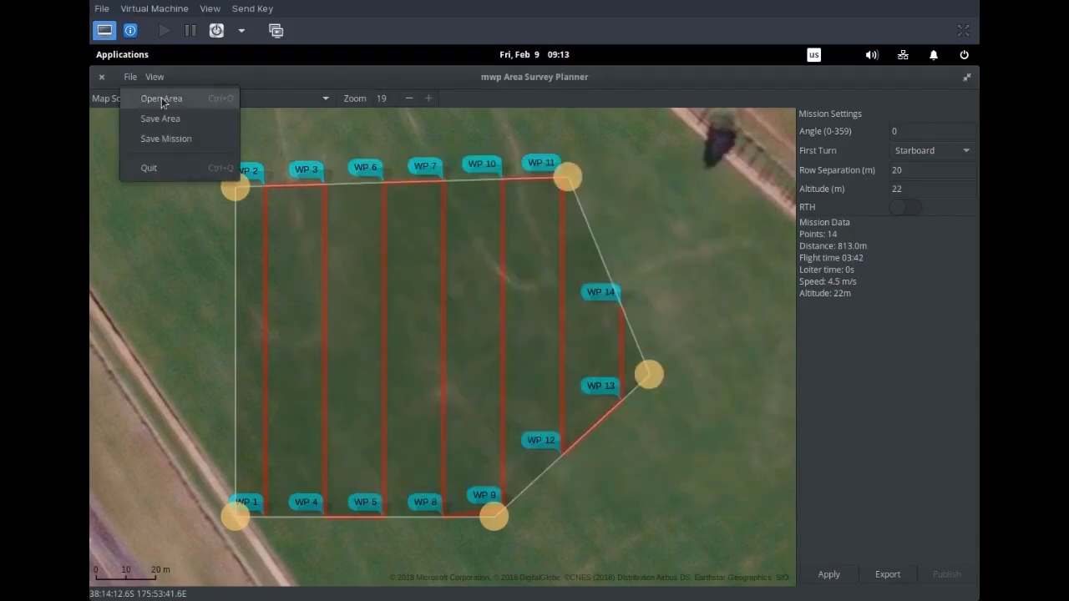
pyautogui.click(206, 75)
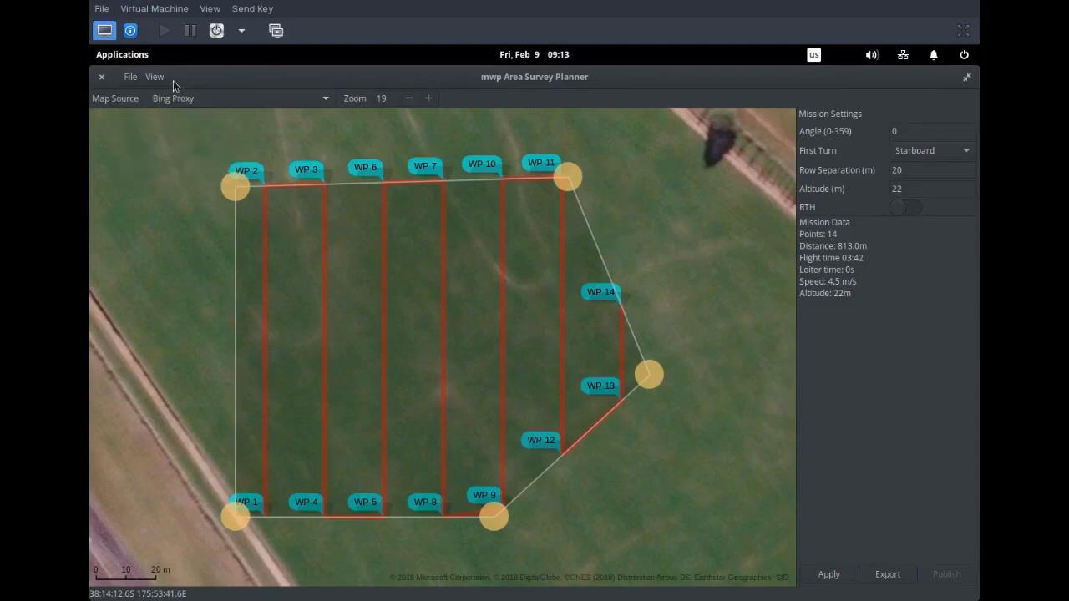
pyautogui.click(156, 78)
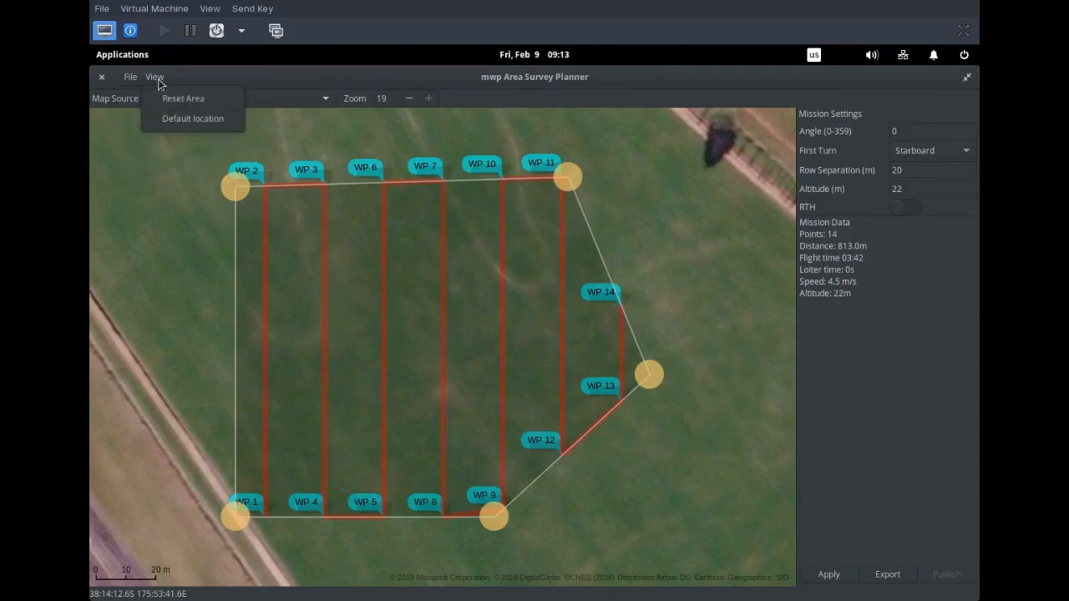
pyautogui.click(207, 118)
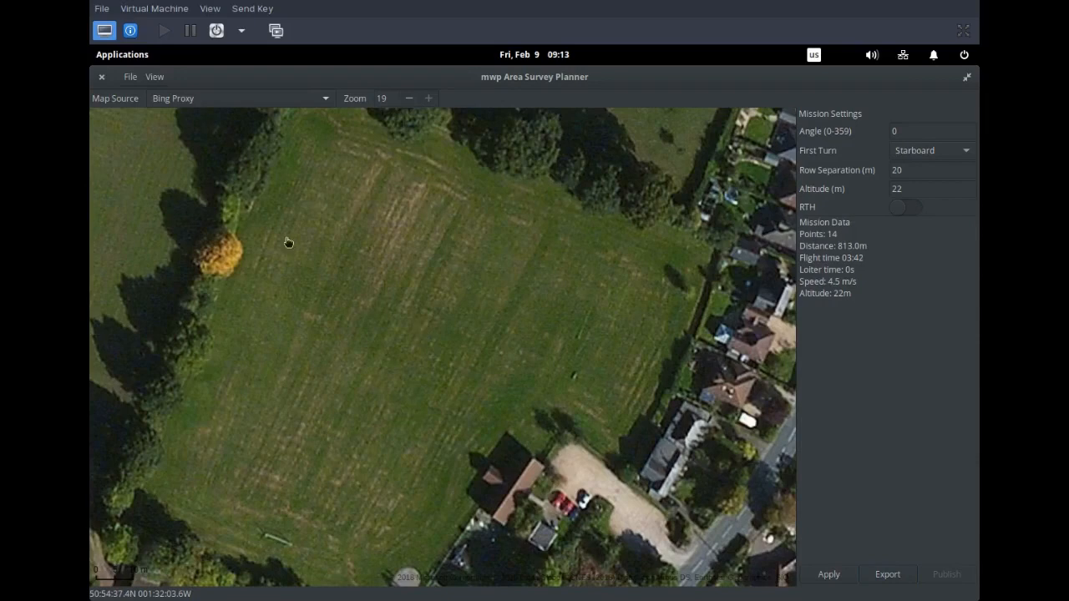
pyautogui.click(156, 77)
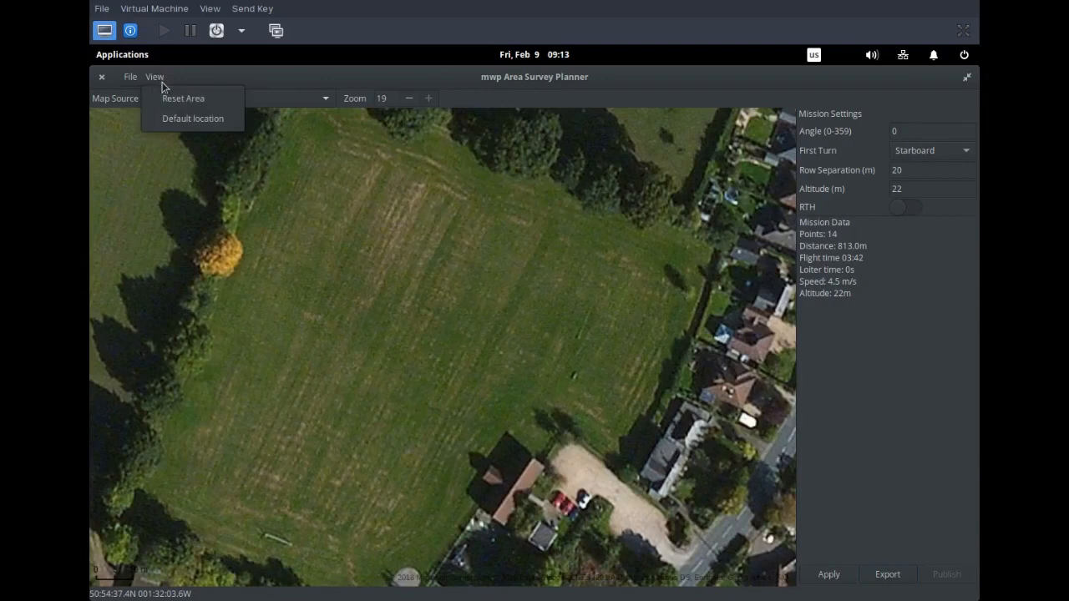
pyautogui.click(166, 97)
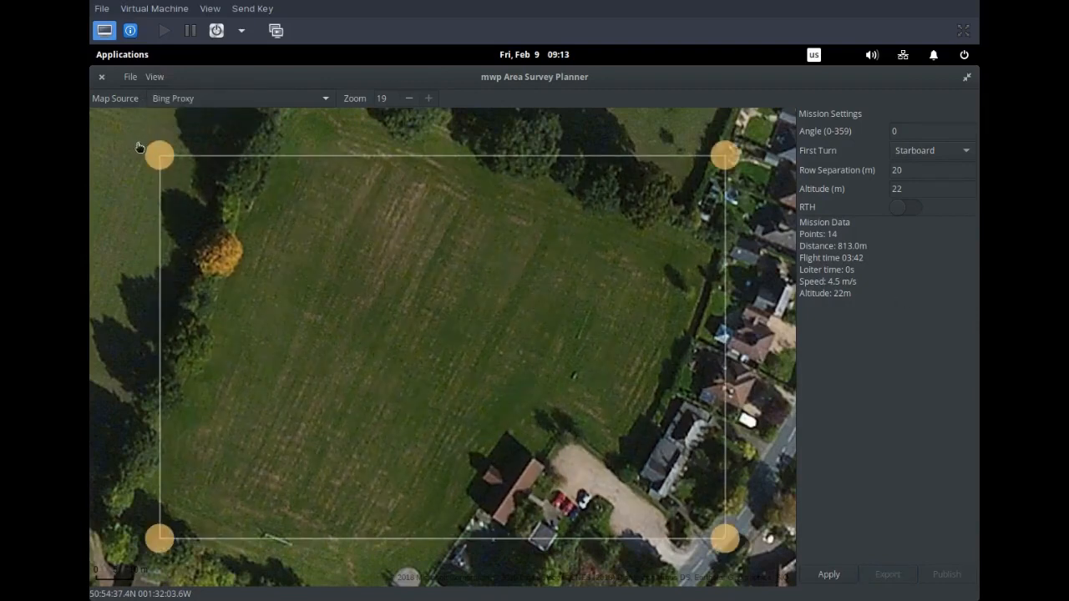
# - Reposition the four corners of the survey area to follow the edges of the grass field
pyautogui.moveTo(155, 156); pyautogui.dragTo(301, 129)
pyautogui.moveTo(153, 545); pyautogui.dragTo(152, 508)
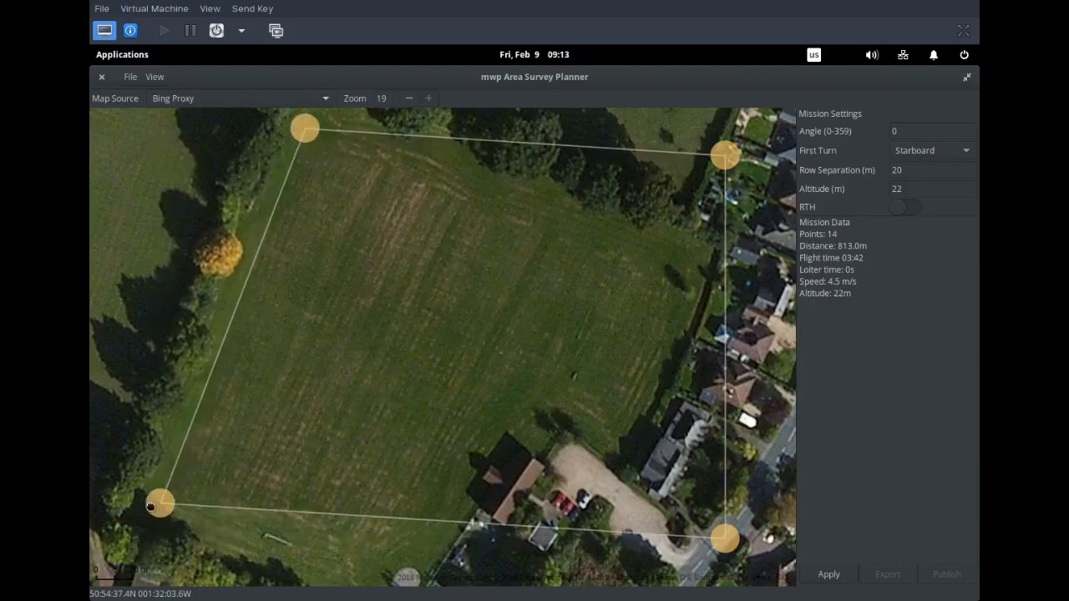
pyautogui.moveTo(724, 541); pyautogui.dragTo(379, 575)
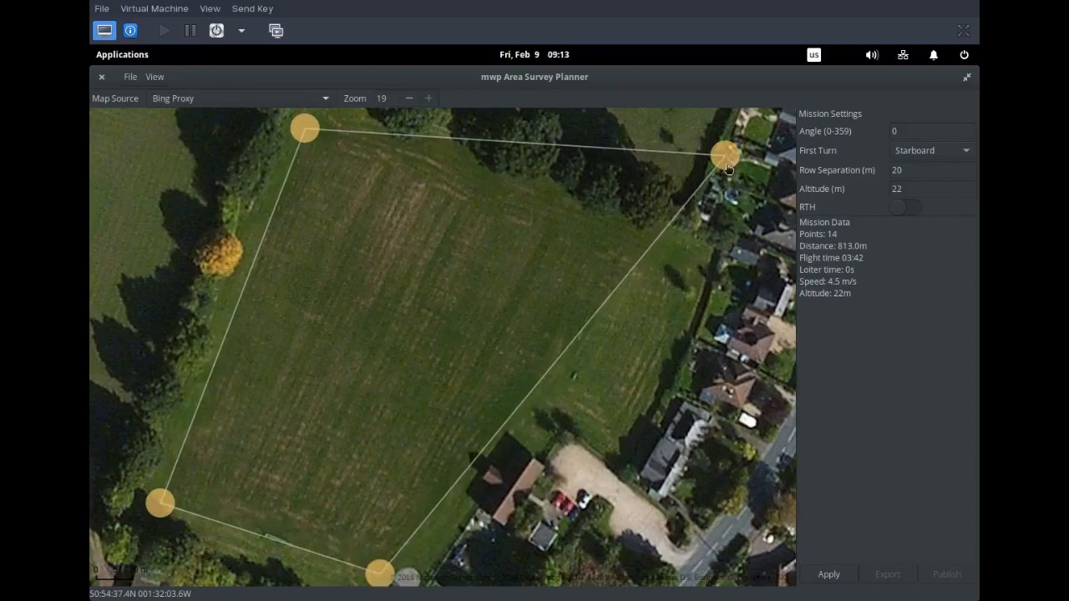
pyautogui.moveTo(725, 158); pyautogui.dragTo(702, 249)
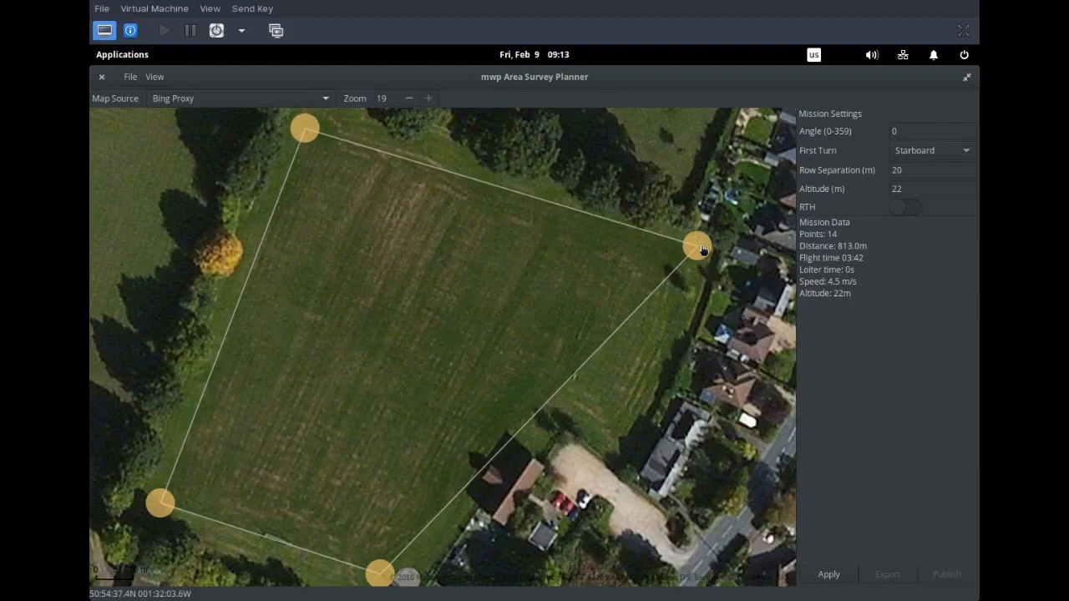
# - Insert two vertices after the northeast corner and shape the boundary around the building and car park, nudging the northeast corner inward
pyautogui.rightClick(700, 247)
pyautogui.click(740, 259)
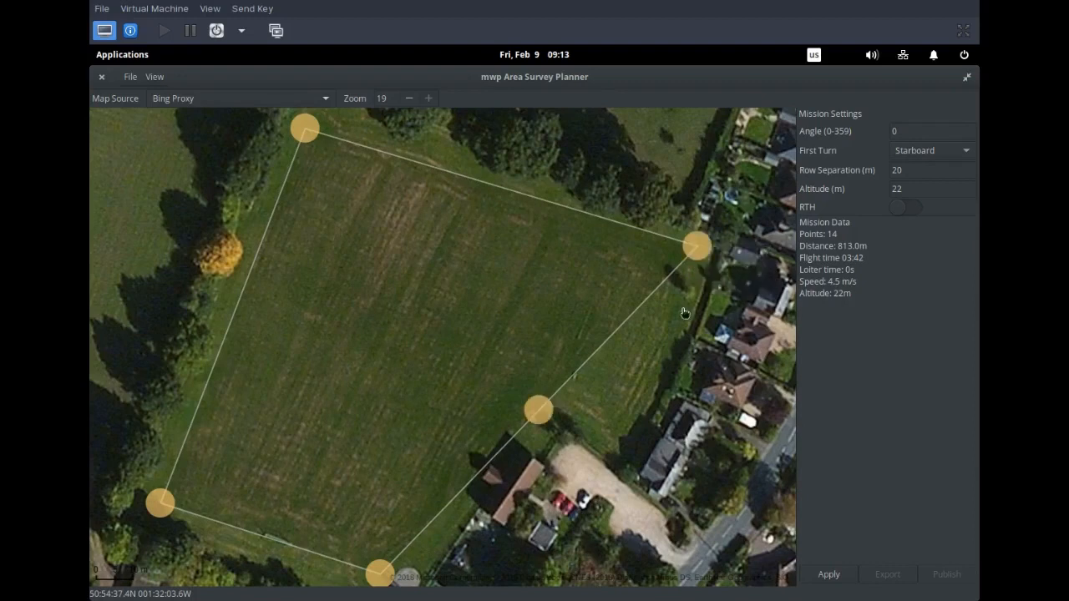
pyautogui.rightClick(694, 256)
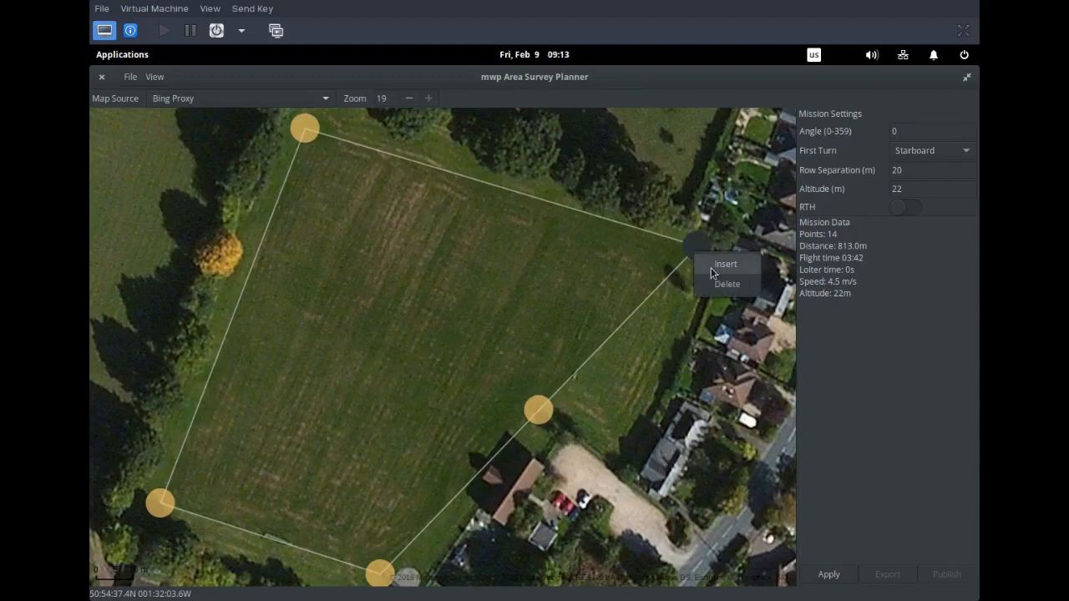
pyautogui.click(726, 264)
pyautogui.moveTo(615, 351); pyautogui.dragTo(604, 443)
pyautogui.moveTo(541, 415); pyautogui.dragTo(505, 384)
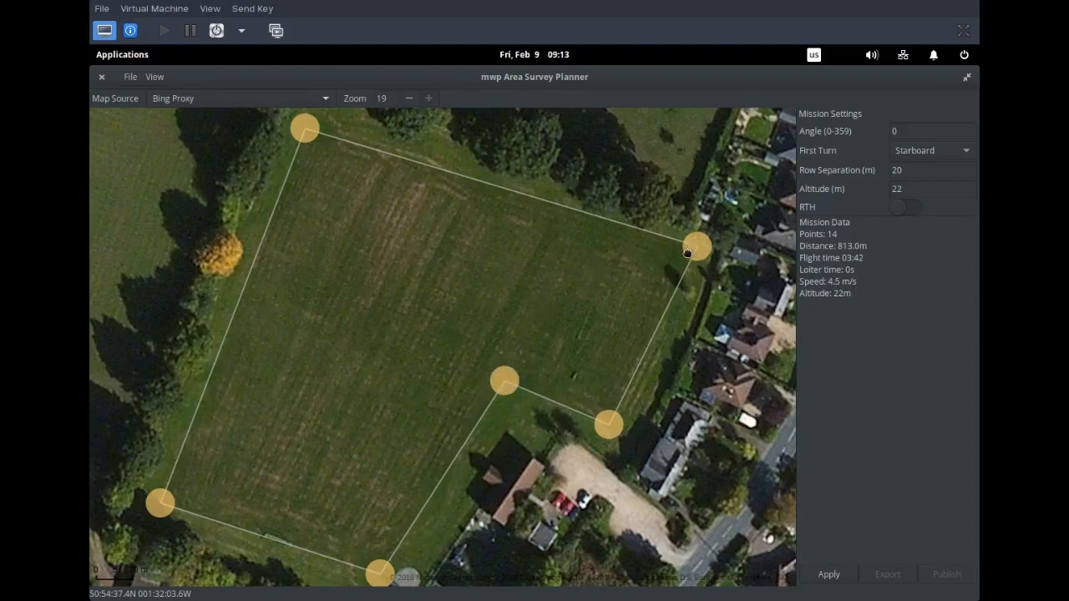
pyautogui.moveTo(688, 253); pyautogui.dragTo(683, 264)
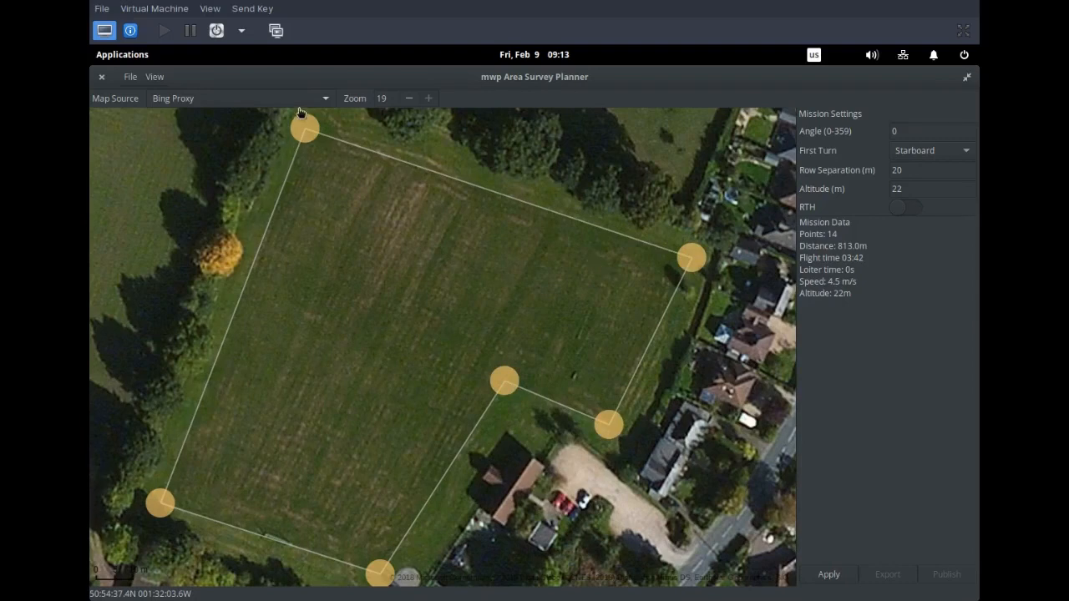
# - Set the survey angle to 33 degrees and generate the mission for the field
pyautogui.moveTo(902, 131); pyautogui.dragTo(872, 131)
pyautogui.write('33')
pyautogui.click(829, 573)
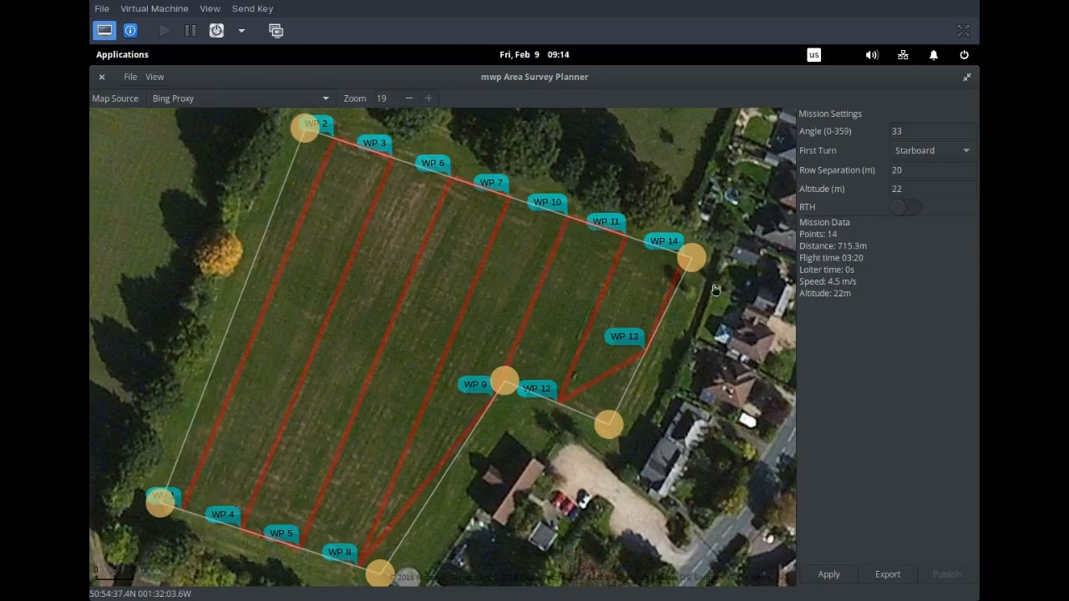
# - Enable RTH for the mission and change the first turn to Port
pyautogui.click(914, 213)
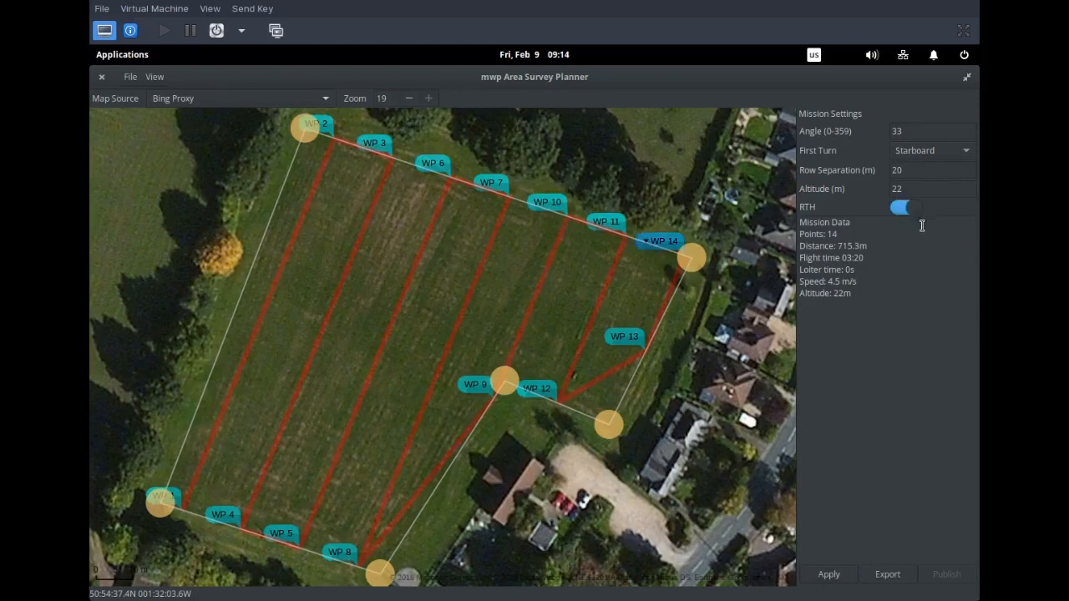
pyautogui.click(933, 152)
pyautogui.click(932, 131)
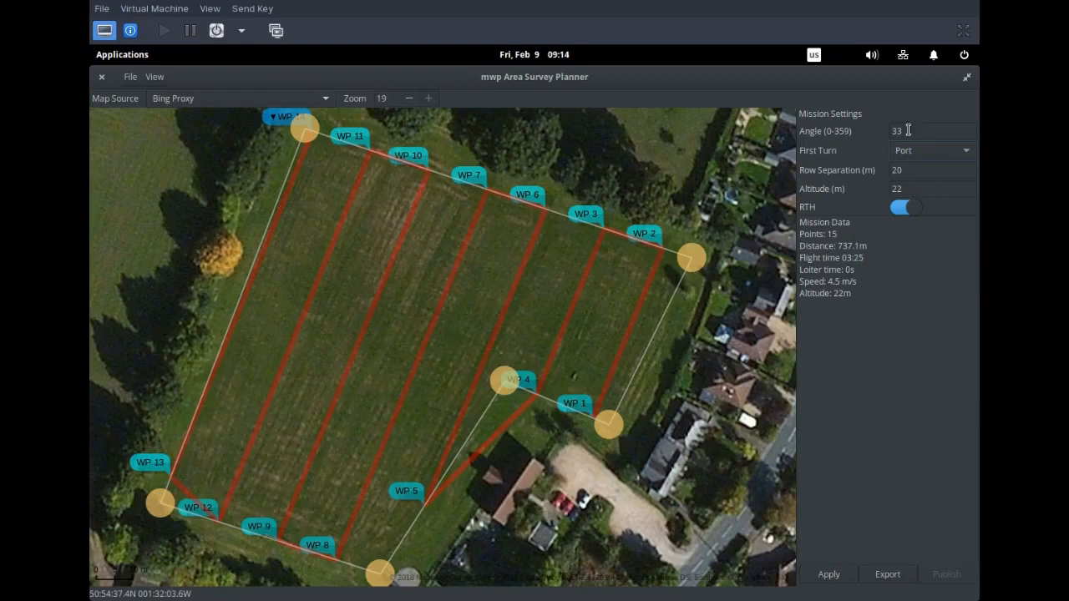
# - Try a row separation of 15 m and restore it to 20 m
pyautogui.moveTo(907, 170); pyautogui.dragTo(885, 171)
pyautogui.write('15')
pyautogui.press('Return')
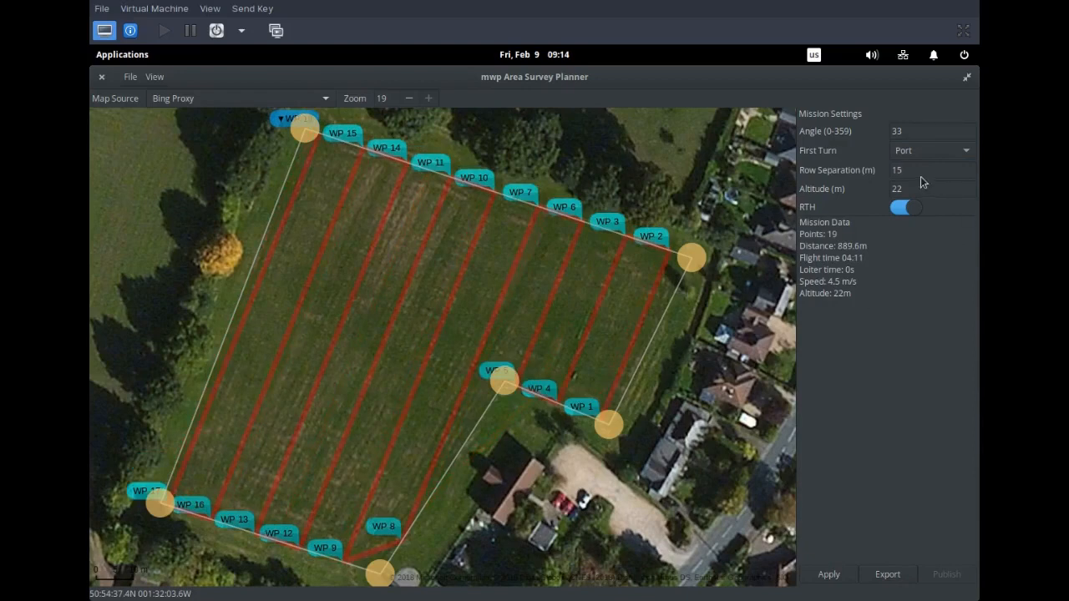
pyautogui.moveTo(911, 171); pyautogui.dragTo(871, 173)
pyautogui.write('20')
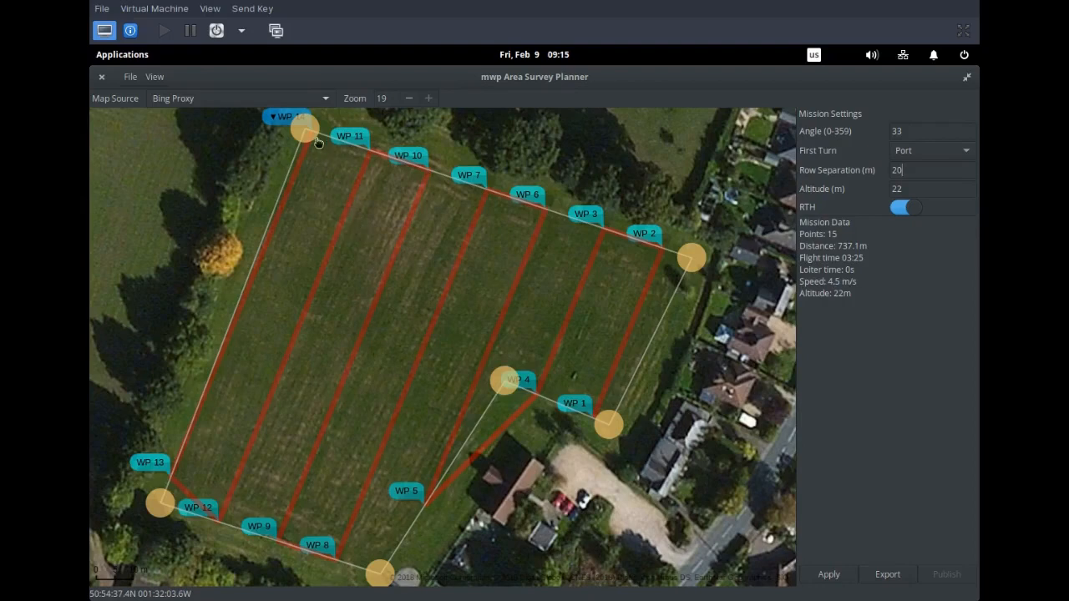
# - Move both northern corners and the southeast vertex inward, and pull the inner vertex across to the field's west edge so the boundary crosses itself
pyautogui.moveTo(311, 138); pyautogui.dragTo(343, 253)
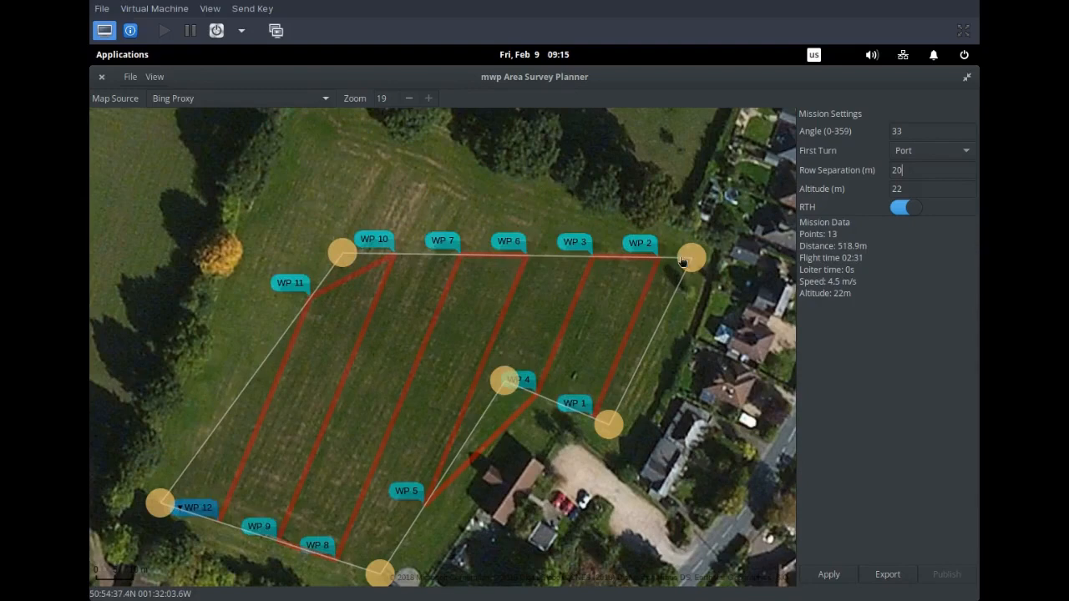
pyautogui.moveTo(687, 260); pyautogui.dragTo(625, 223)
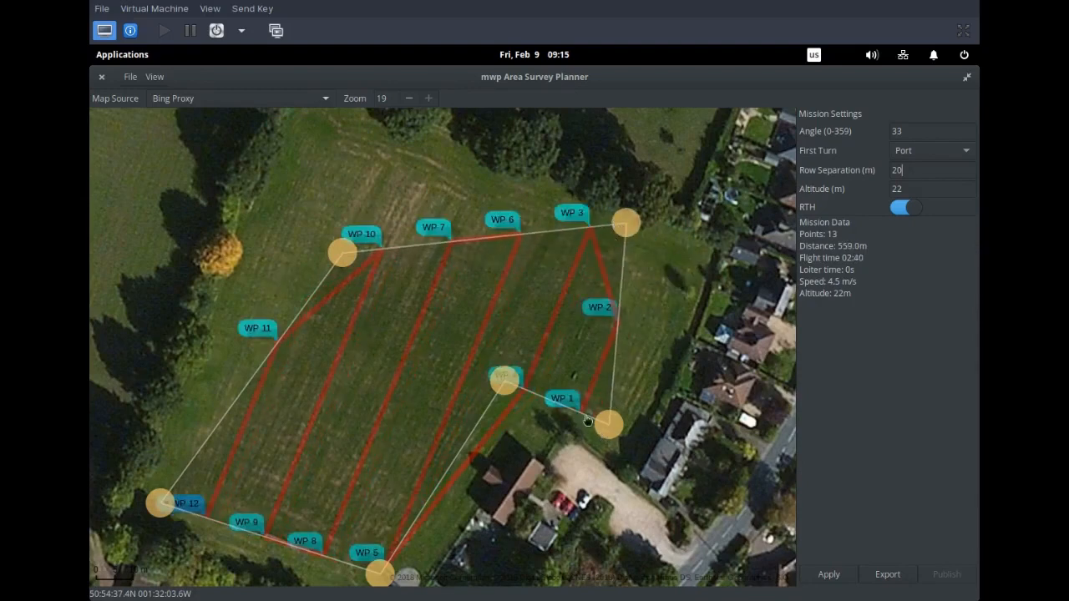
pyautogui.moveTo(500, 380); pyautogui.dragTo(223, 309)
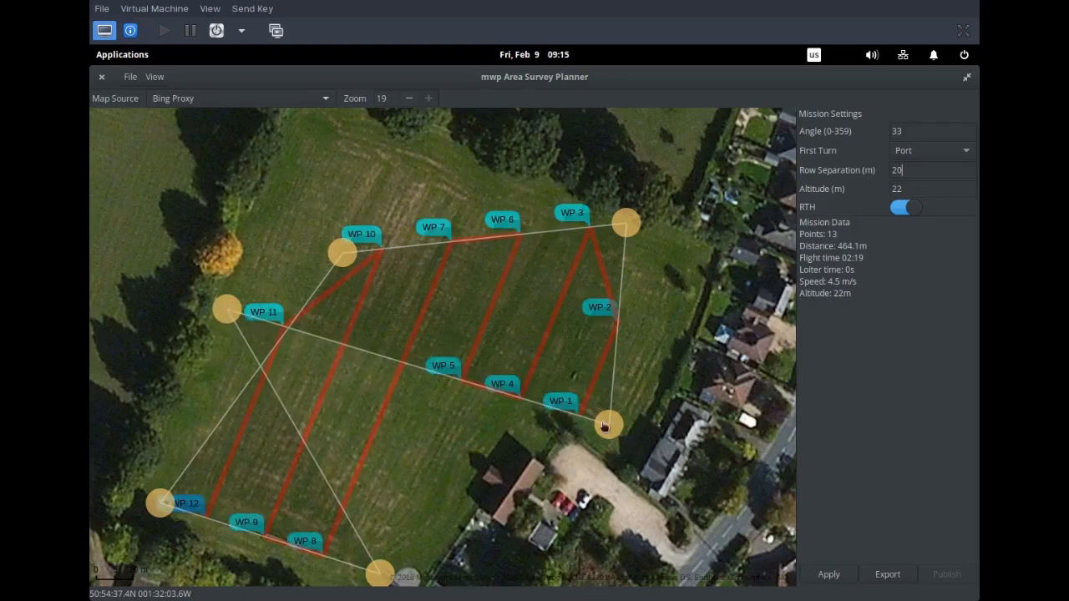
pyautogui.moveTo(601, 424); pyautogui.dragTo(562, 314)
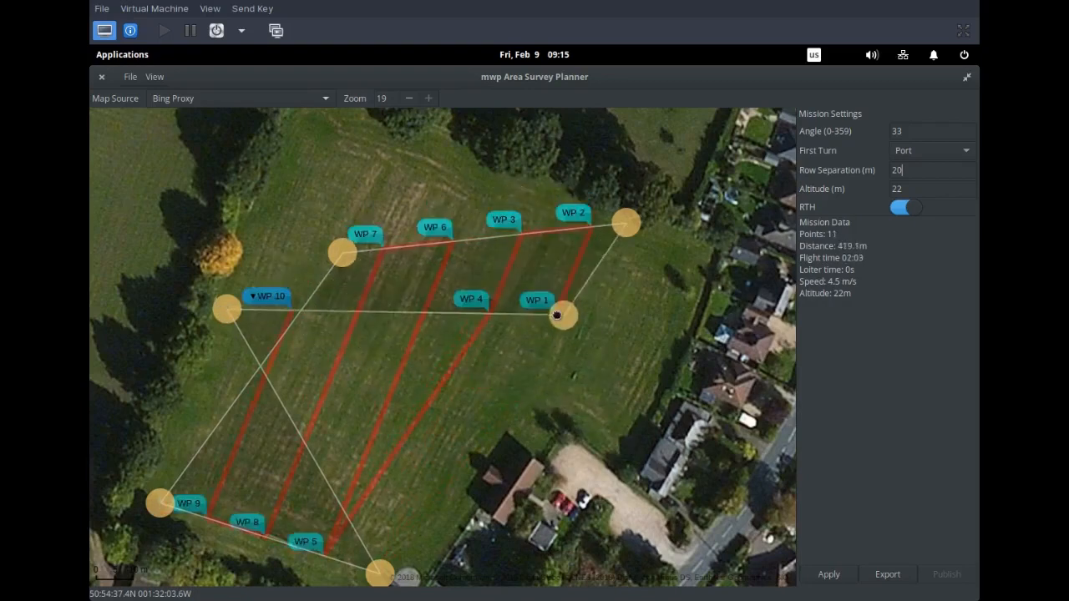
# - Rearrange the crossed boundary with one vertex mid-field, the western vertex near the northwest, and the southeast vertex north of the car park
pyautogui.moveTo(341, 251); pyautogui.dragTo(453, 385)
pyautogui.moveTo(573, 320); pyautogui.dragTo(659, 292)
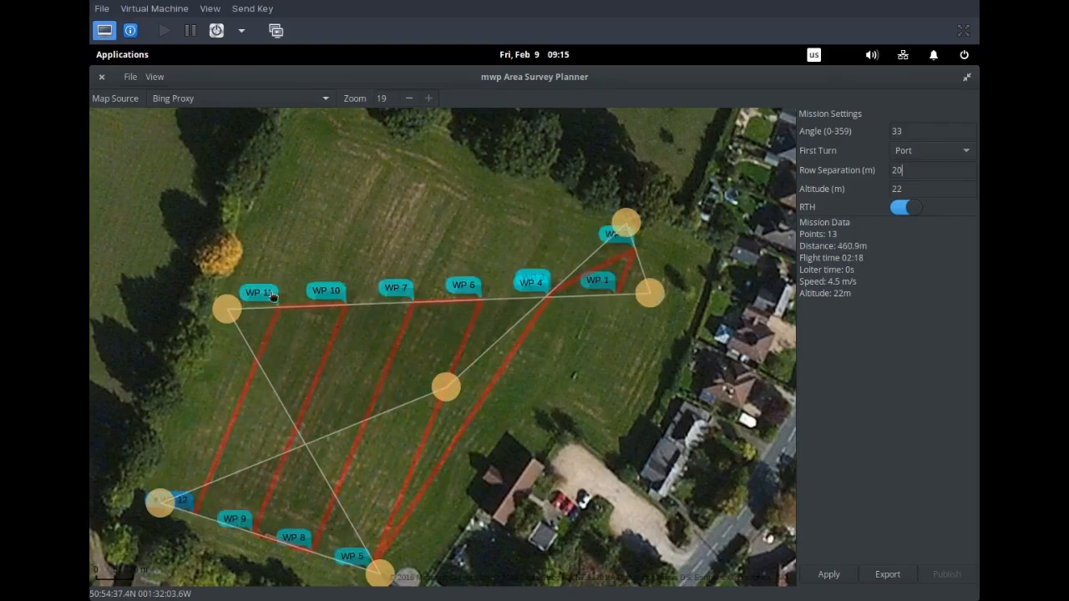
pyautogui.moveTo(233, 302); pyautogui.dragTo(362, 207)
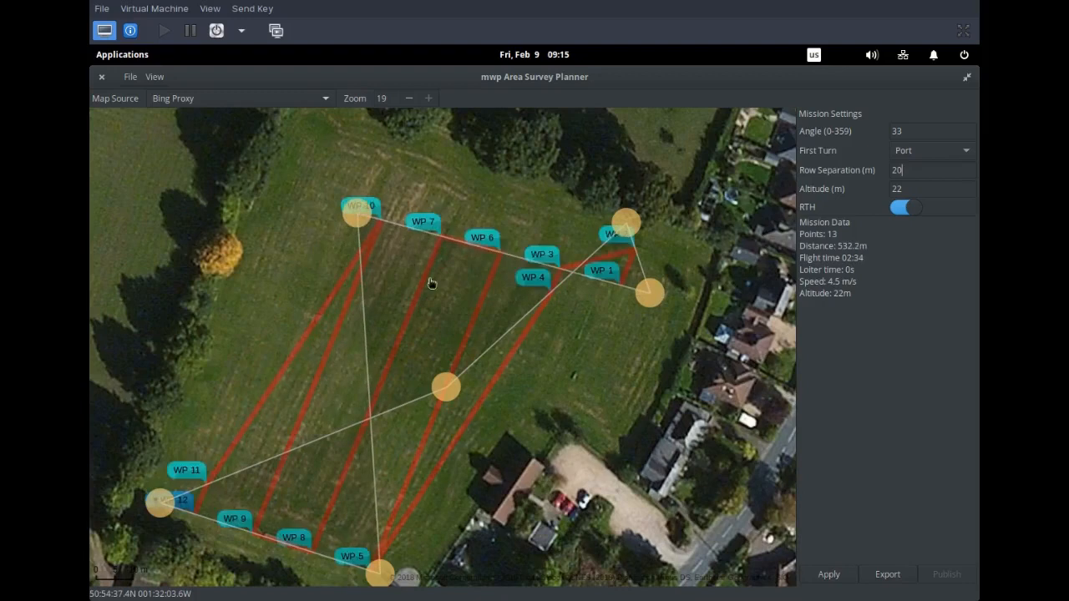
pyautogui.moveTo(440, 371); pyautogui.dragTo(466, 308)
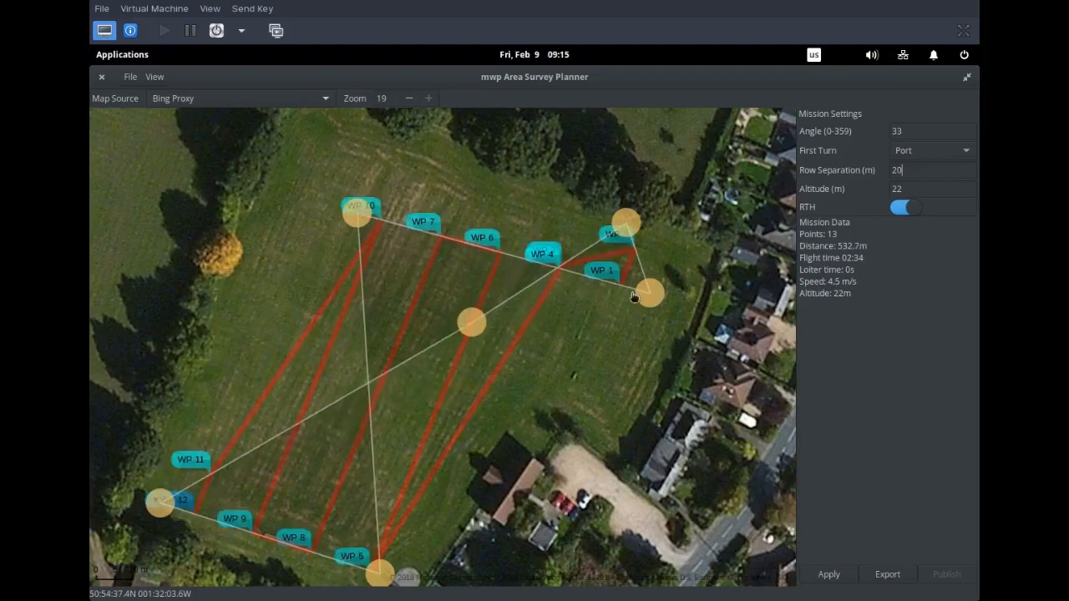
pyautogui.moveTo(635, 298); pyautogui.dragTo(617, 396)
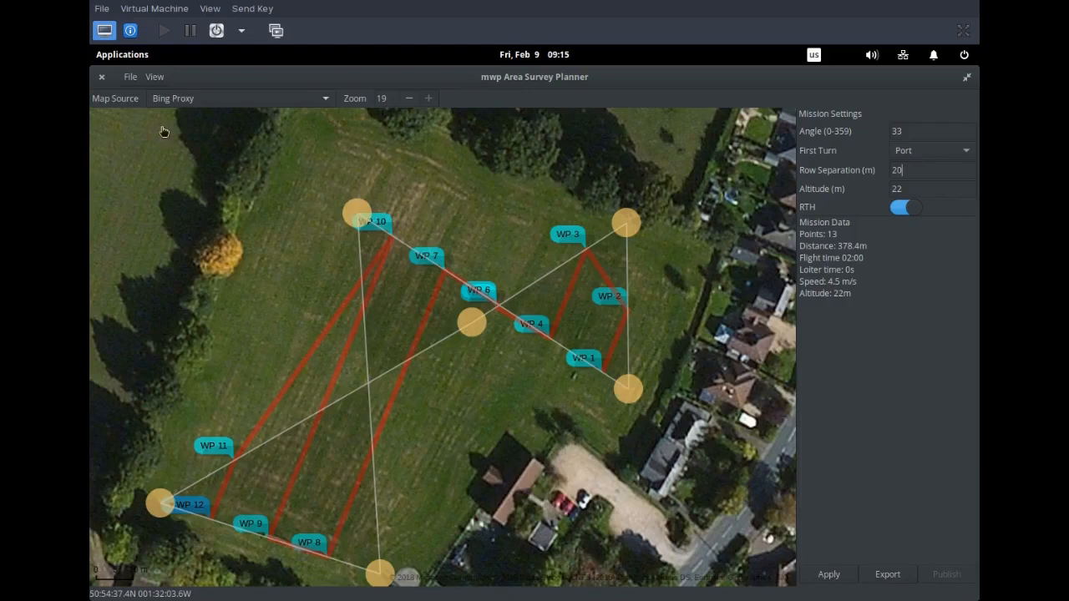
# - Launch the MultiWii planner (mwp) and publish the survey mission to it from the area planner
pyautogui.click(120, 57)
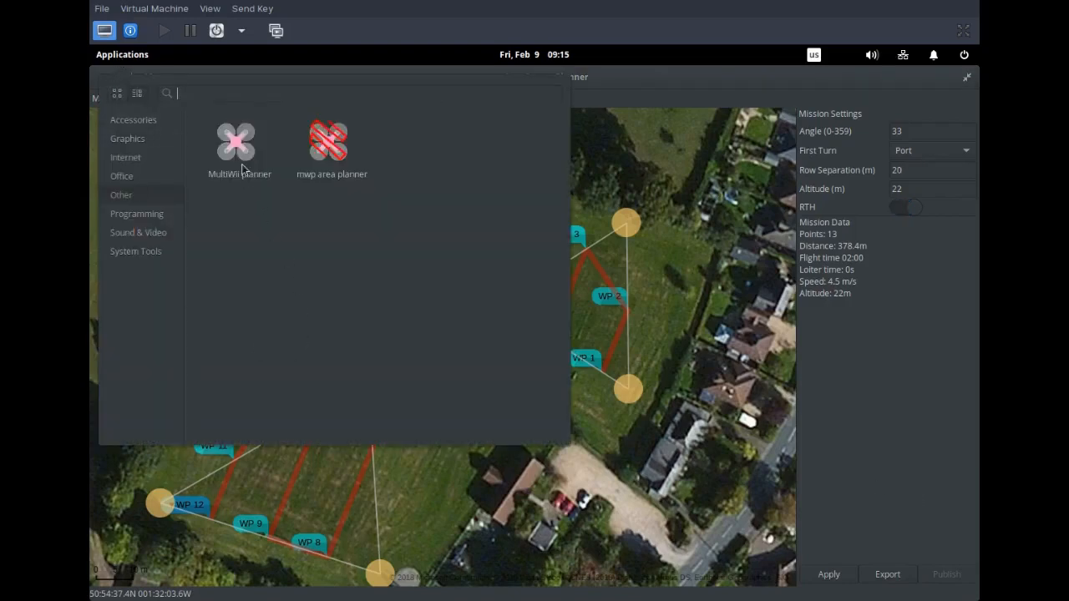
pyautogui.click(238, 144)
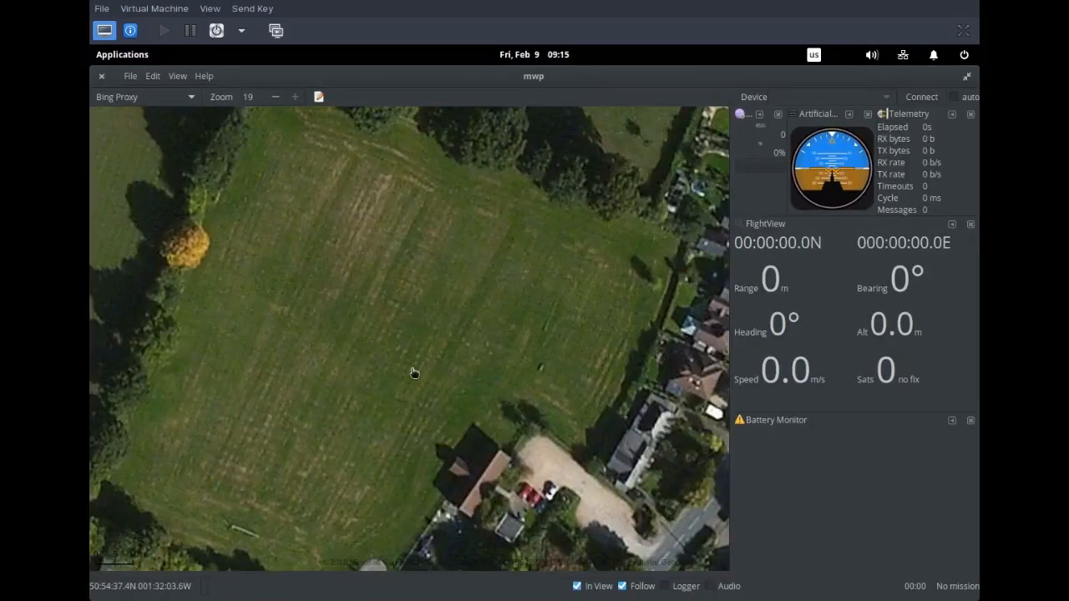
pyautogui.hotkey('alt', 'Tab')
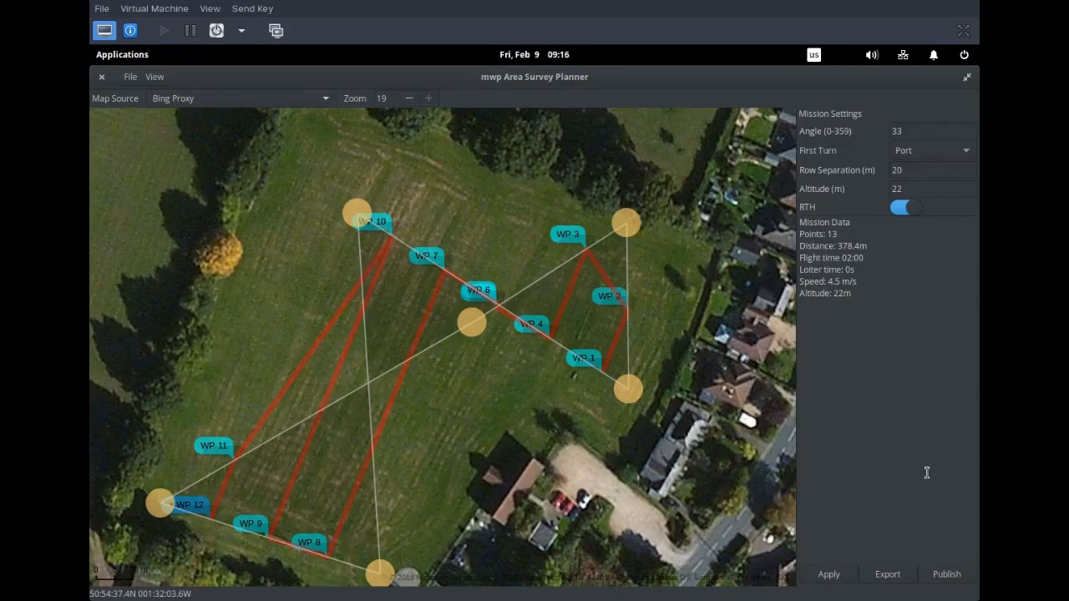
pyautogui.click(948, 579)
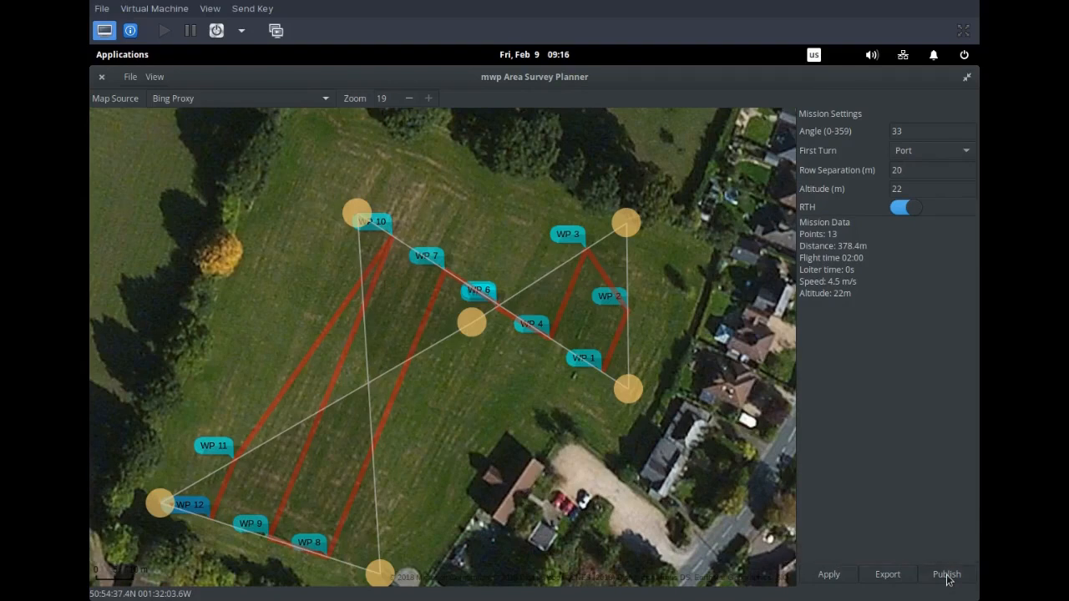